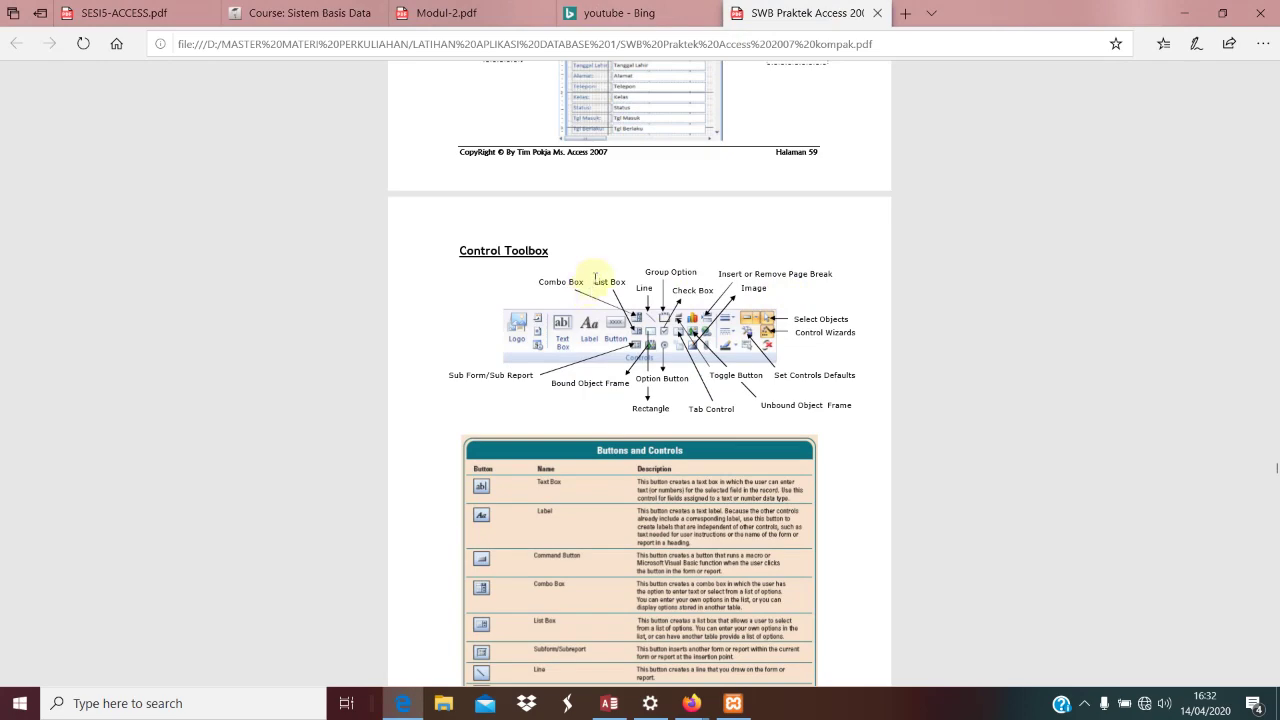
Review the Control Toolbox reference and the command button instructions in the PDF, and switch to Access.
{"action": "scroll", "coordinate": [597, 277], "scroll_direction": "down", "scroll_amount": 3}
{"action": "scroll", "coordinate": [597, 277], "scroll_direction": "down", "scroll_amount": 12}
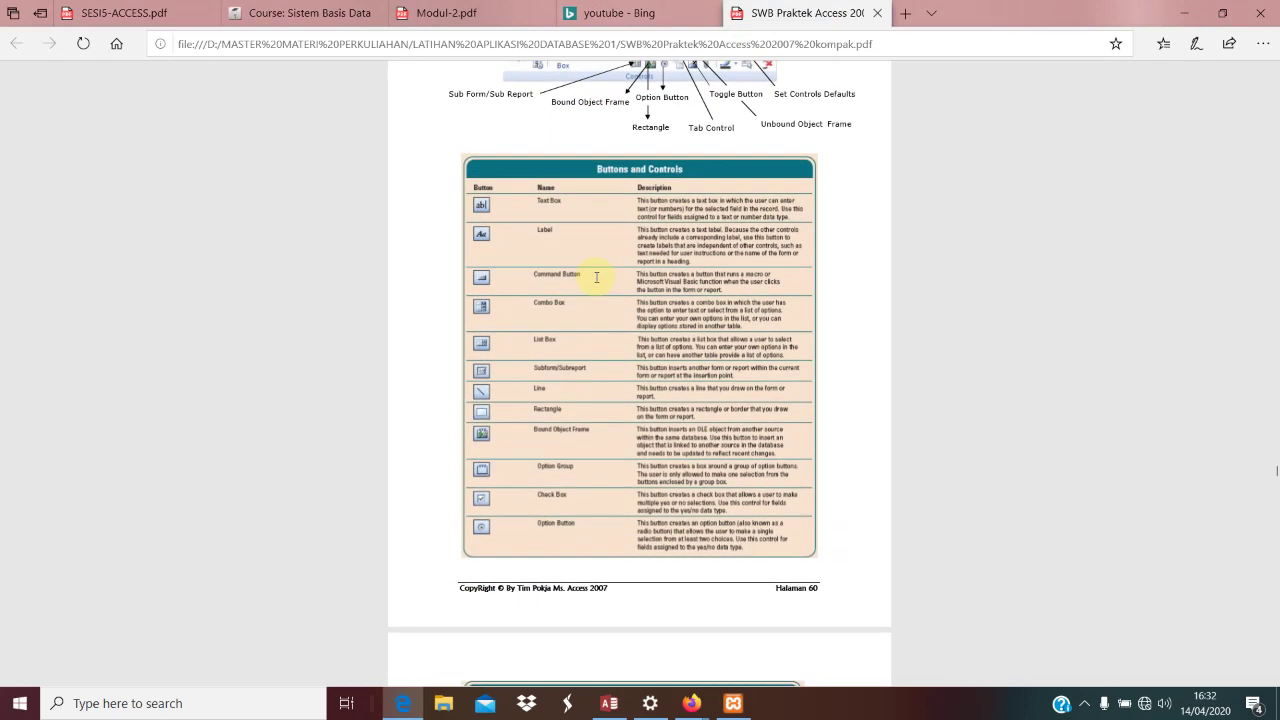
{"action": "scroll", "coordinate": [596, 281], "scroll_direction": "down", "scroll_amount": 6}
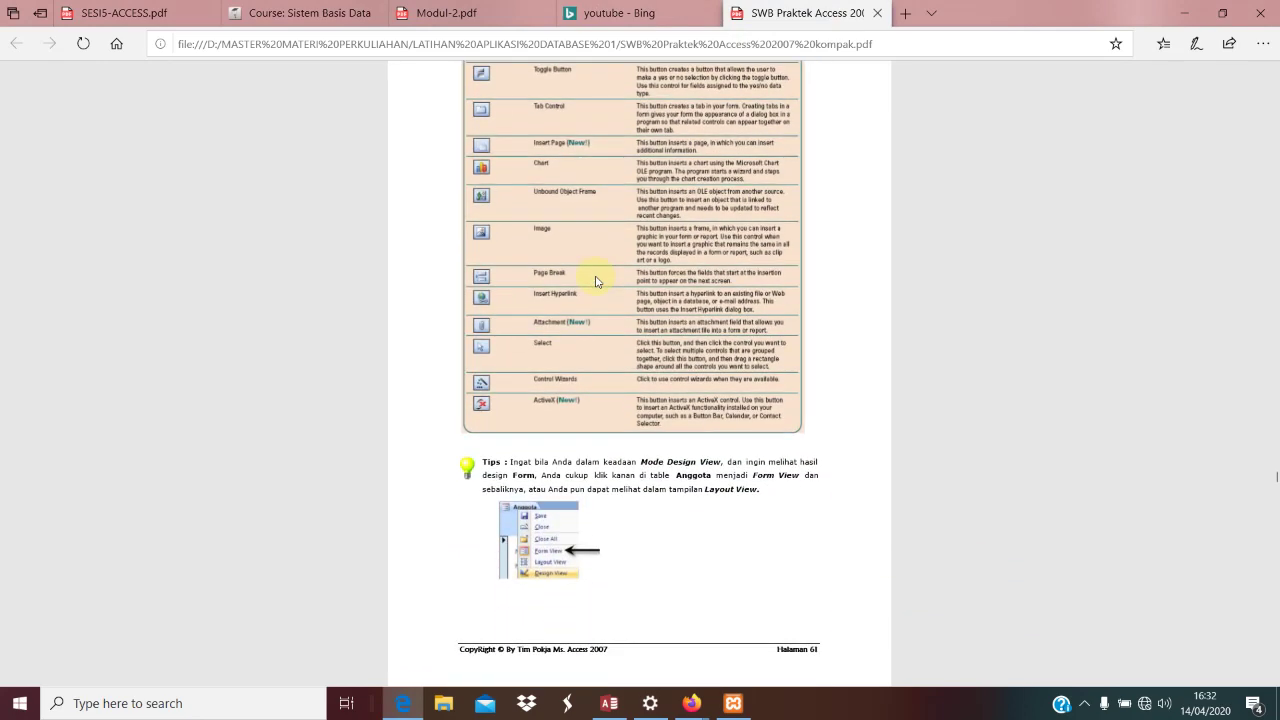
{"action": "scroll", "coordinate": [596, 281], "scroll_direction": "down", "scroll_amount": 9}
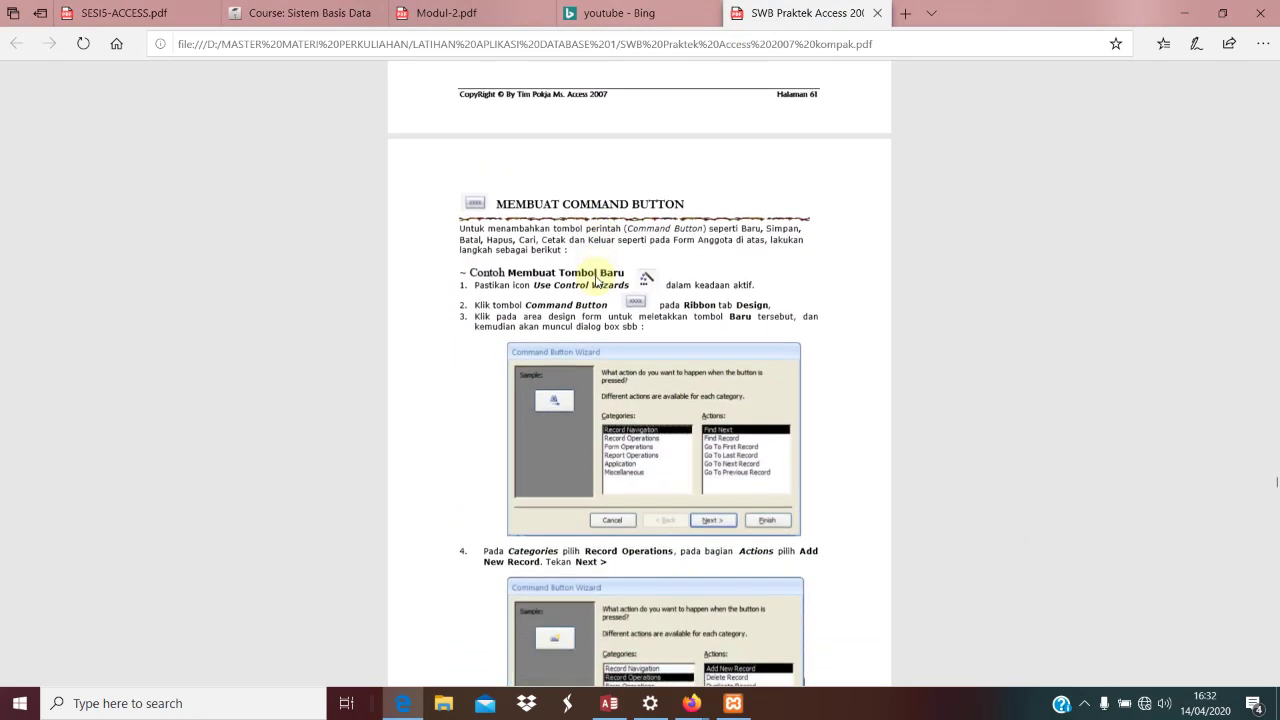
{"action": "scroll", "coordinate": [596, 277], "scroll_direction": "down", "scroll_amount": 10}
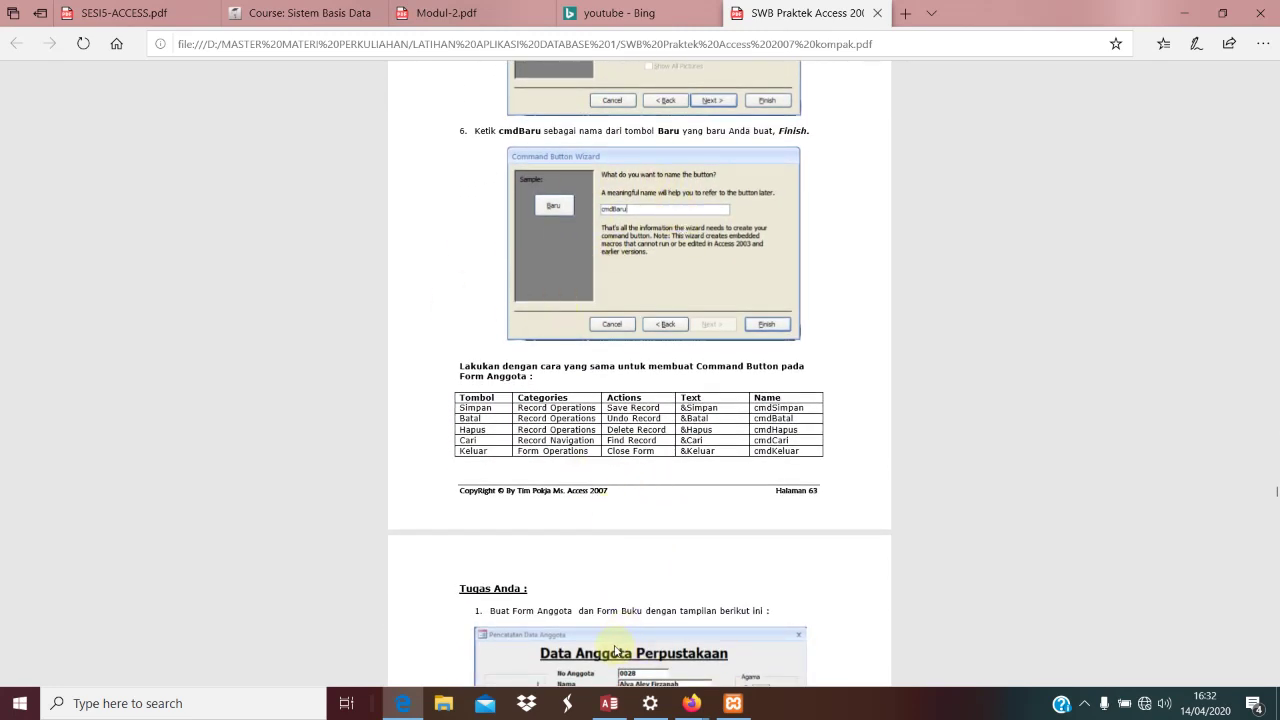
{"action": "left_click", "coordinate": [609, 703]}
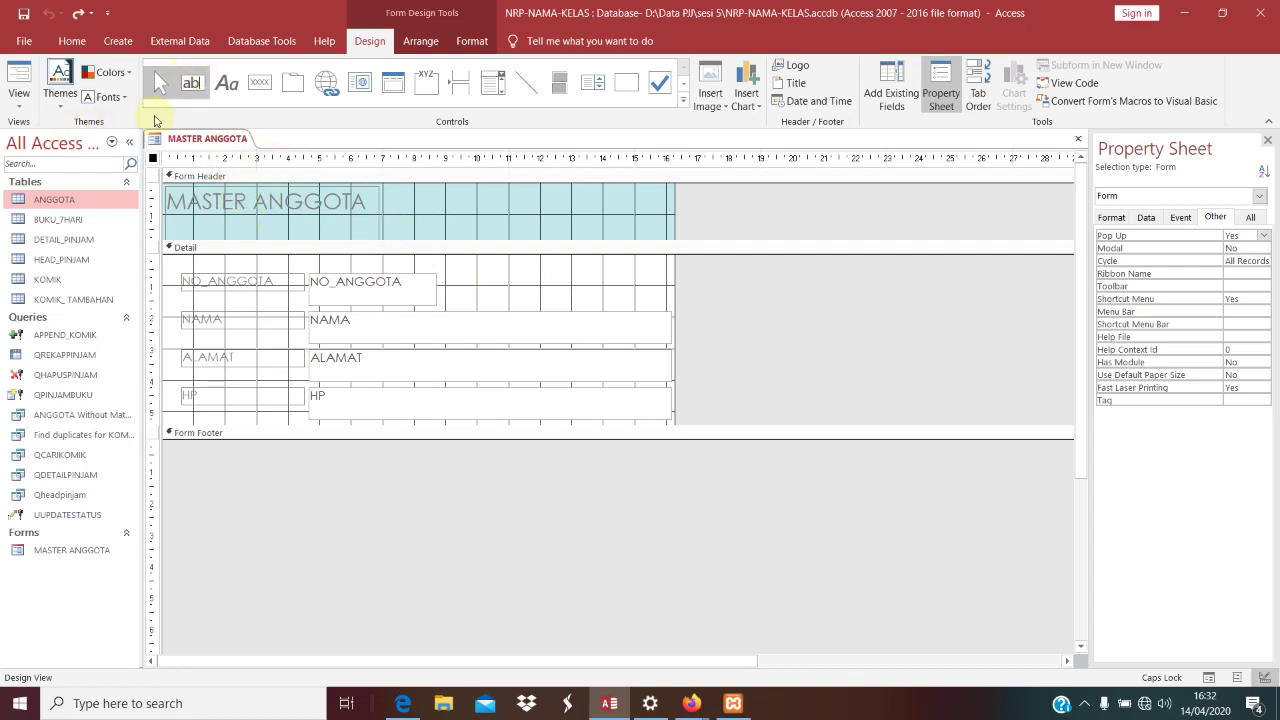
Preview the MASTER ANGGOTA form in Form View and return it to Design View.
{"action": "left_click", "coordinate": [20, 98]}
{"action": "left_click", "coordinate": [34, 148]}
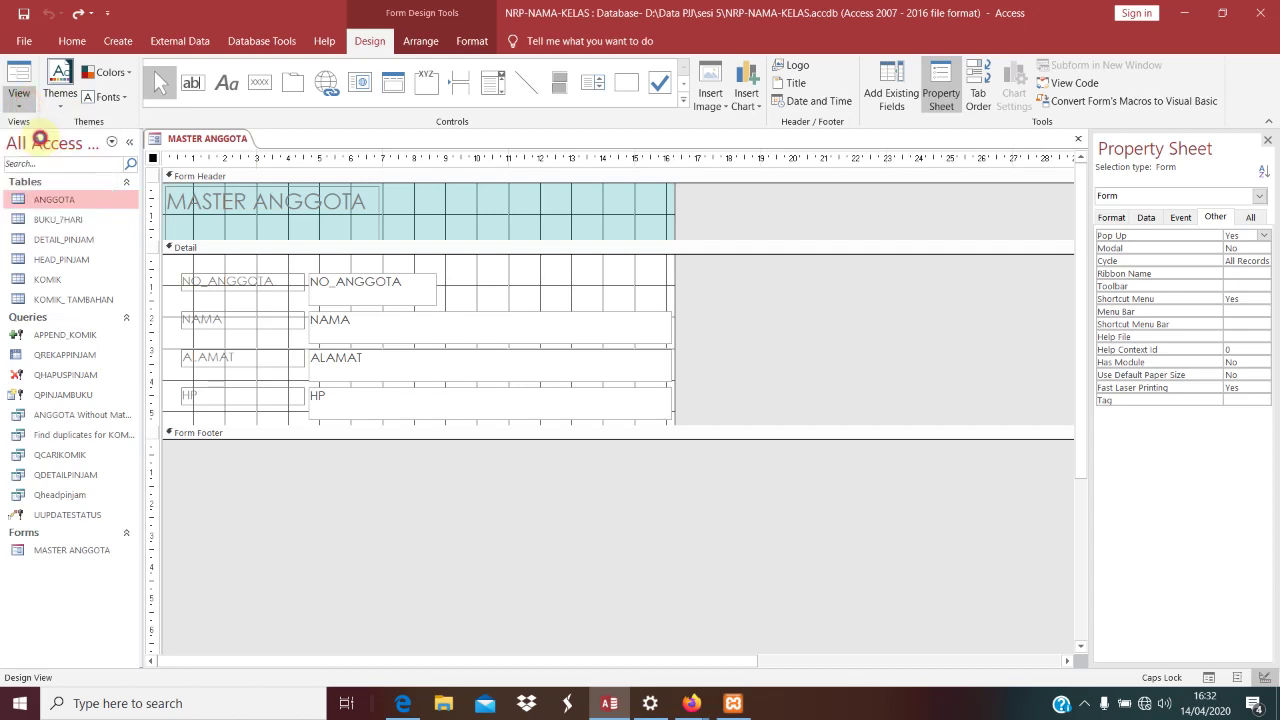
{"action": "right_click", "coordinate": [249, 212]}
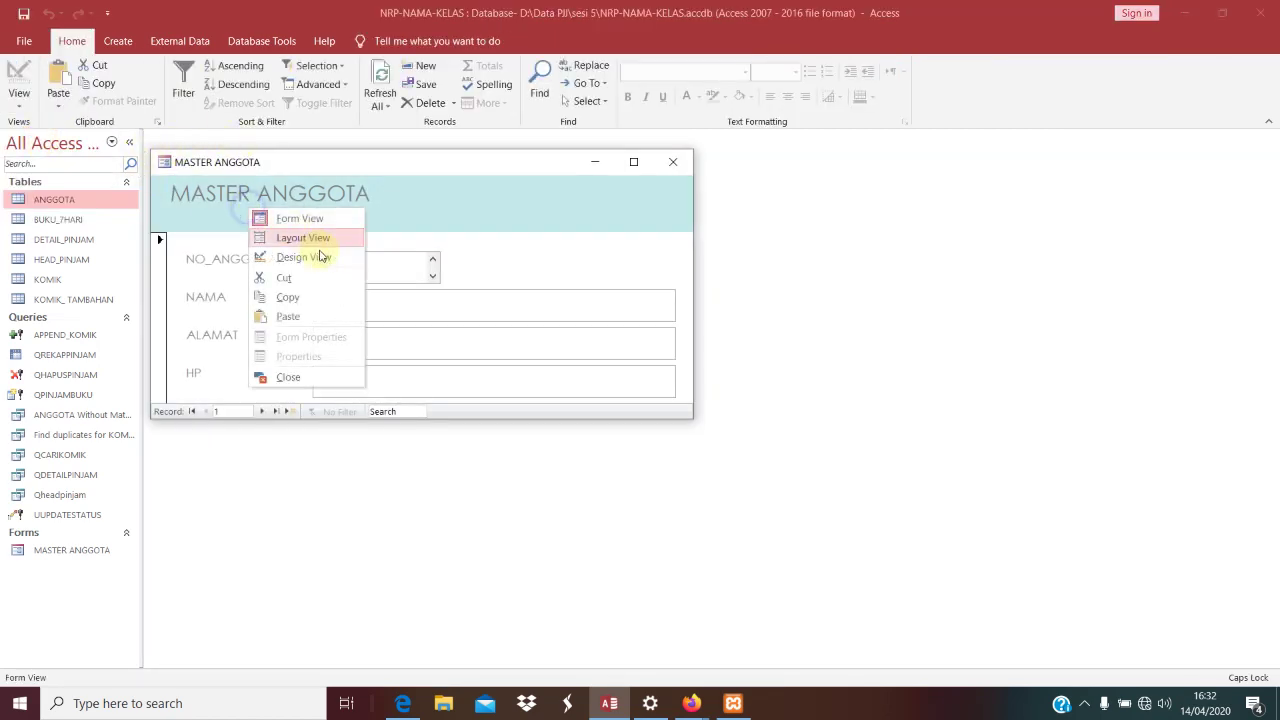
{"action": "left_click", "coordinate": [305, 256]}
Inspect the NAMA and HP fields in Layout View and return the form to Design View.
{"action": "left_click", "coordinate": [20, 104]}
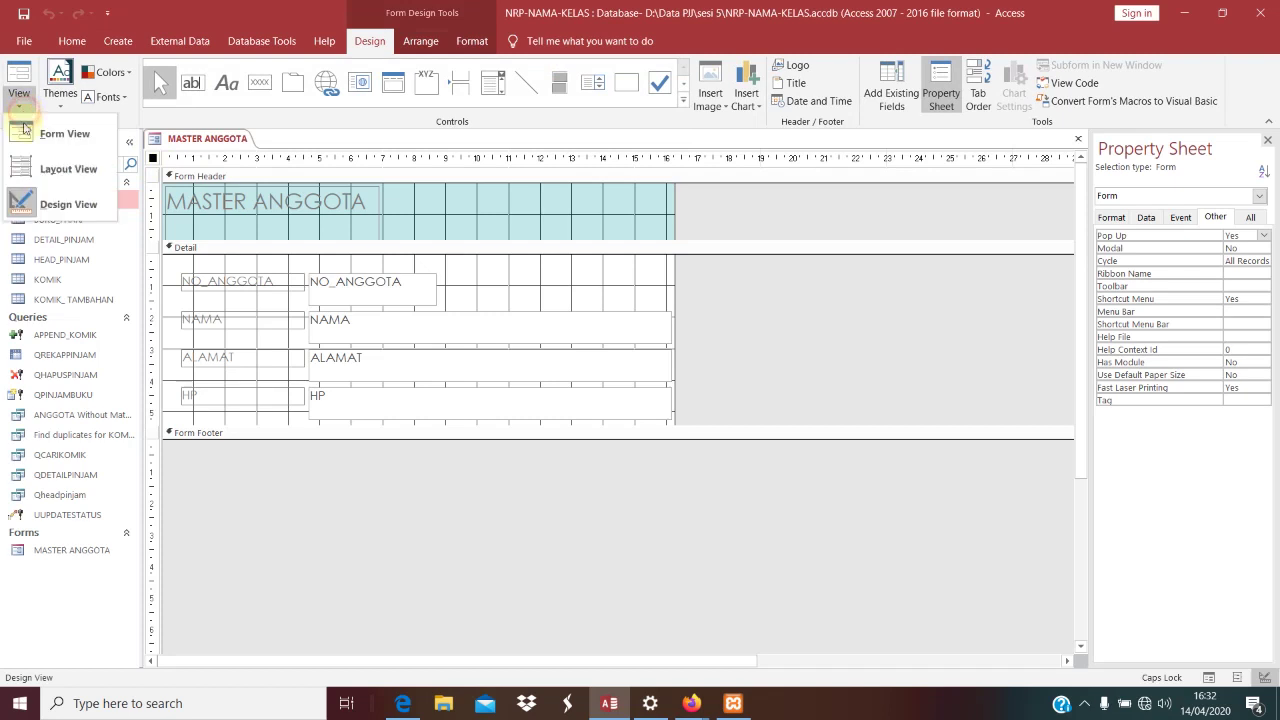
{"action": "left_click", "coordinate": [34, 170]}
{"action": "left_click", "coordinate": [387, 280]}
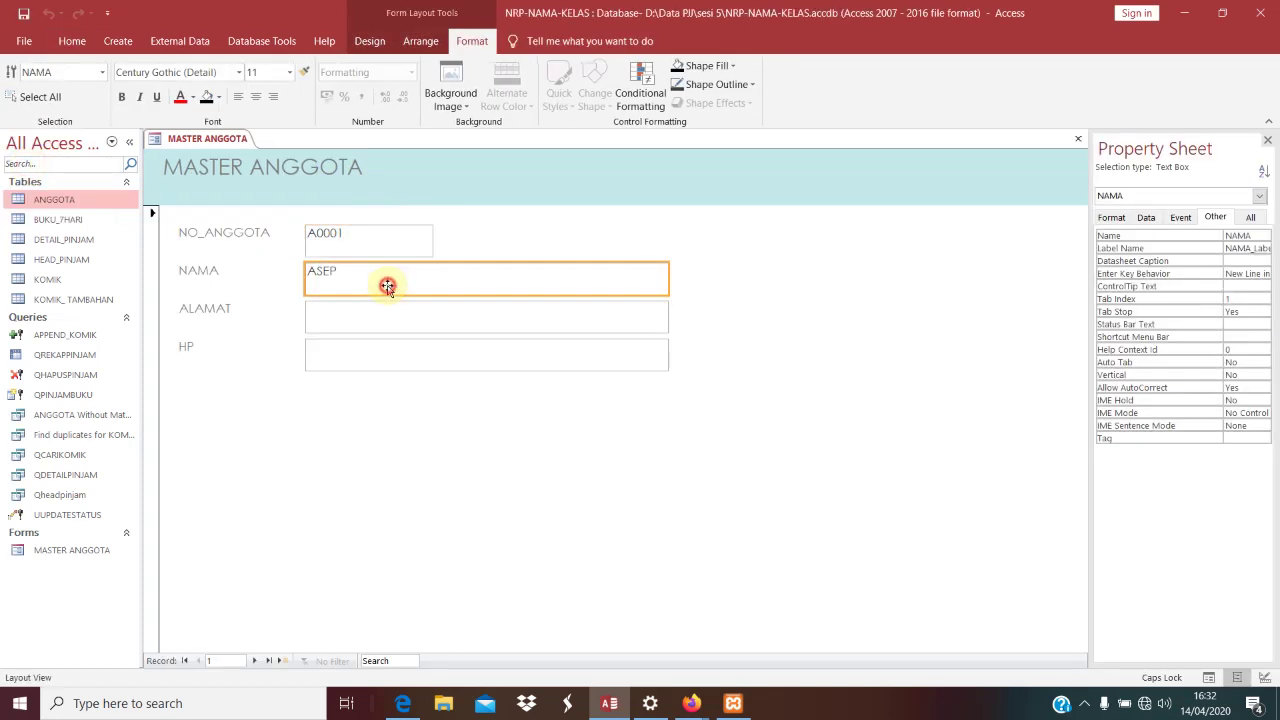
{"action": "left_click", "coordinate": [390, 354]}
{"action": "left_click", "coordinate": [381, 277]}
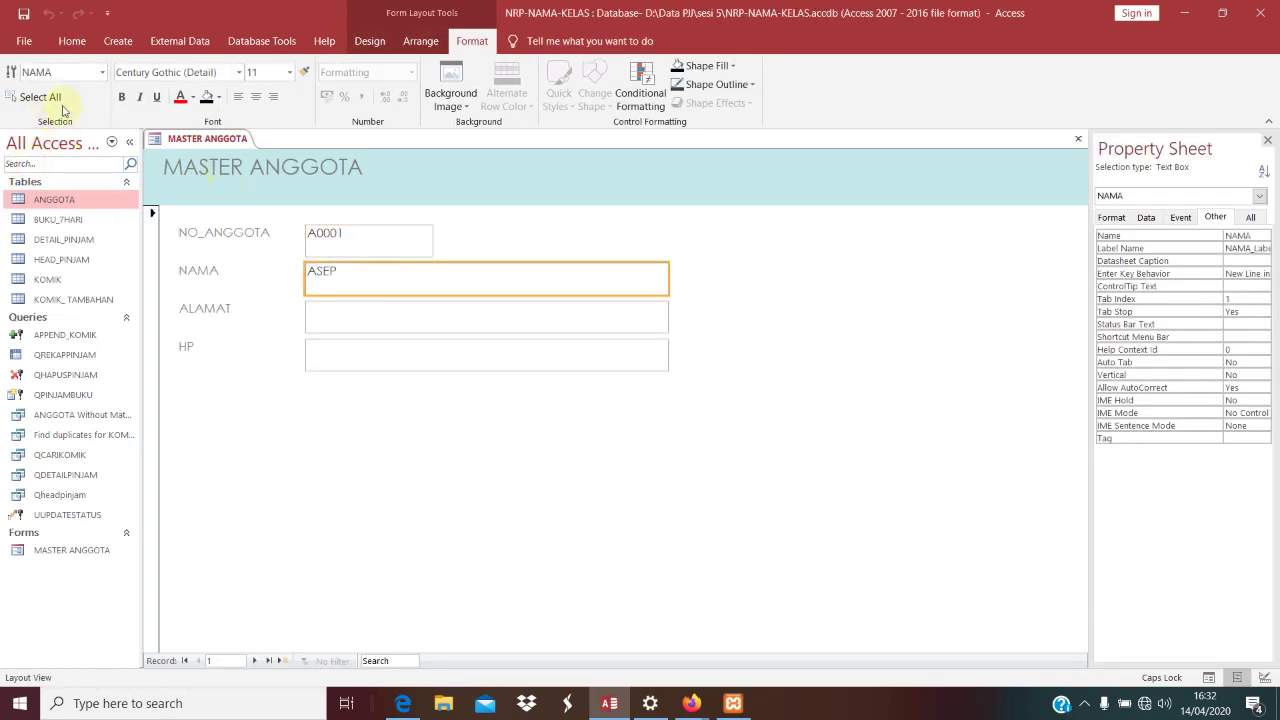
{"action": "right_click", "coordinate": [156, 148]}
{"action": "left_click", "coordinate": [226, 257]}
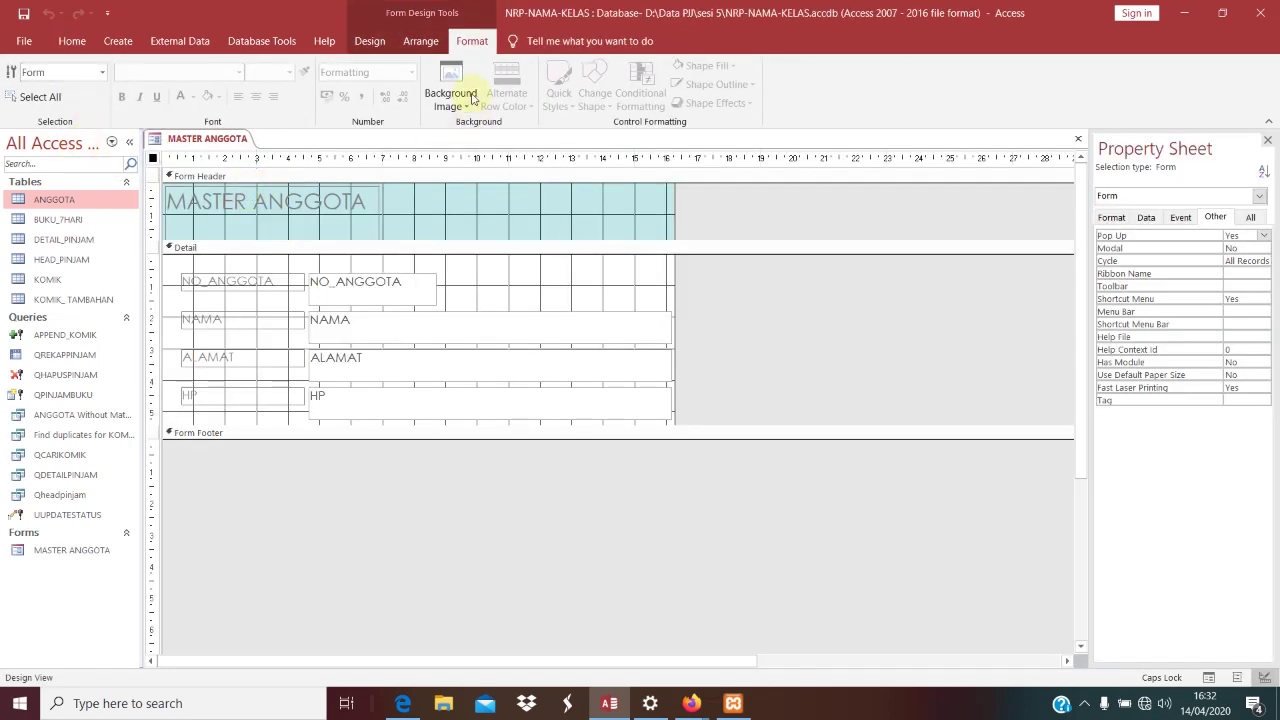
Apply the built-in Office theme that gives the MASTER ANGGOTA form a light purple header.
{"action": "left_click", "coordinate": [368, 41]}
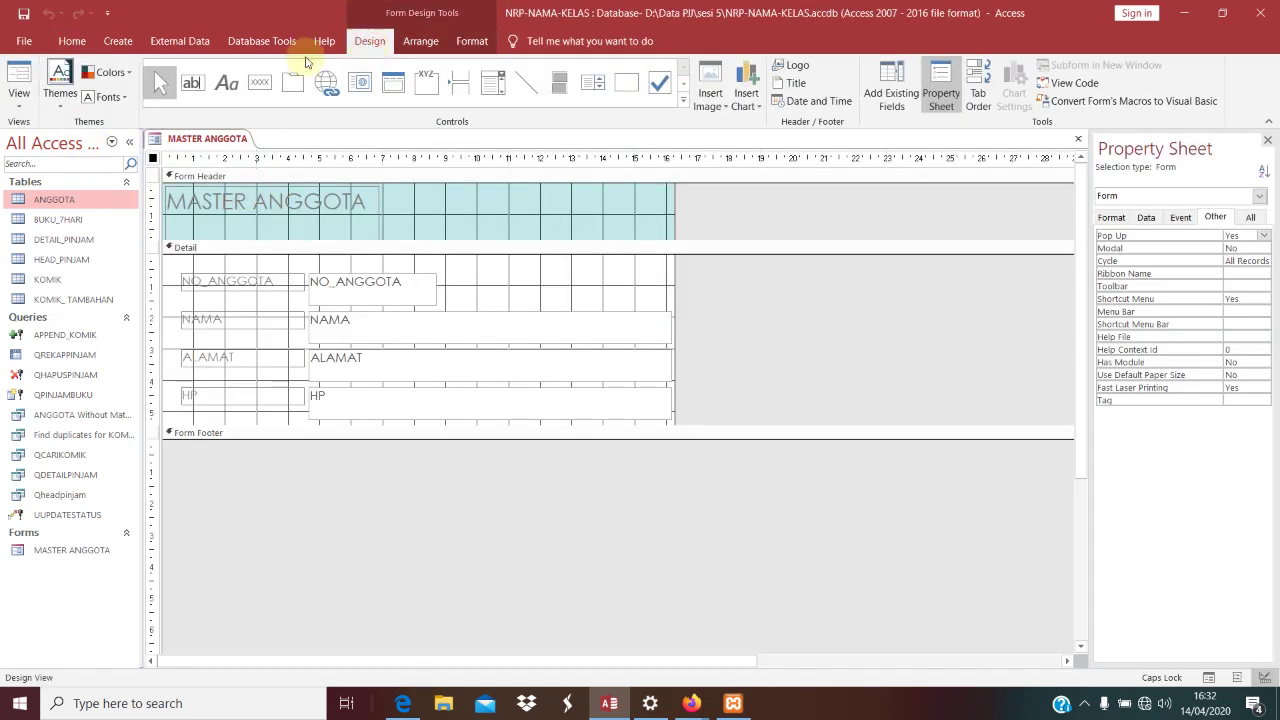
{"action": "left_click", "coordinate": [70, 100]}
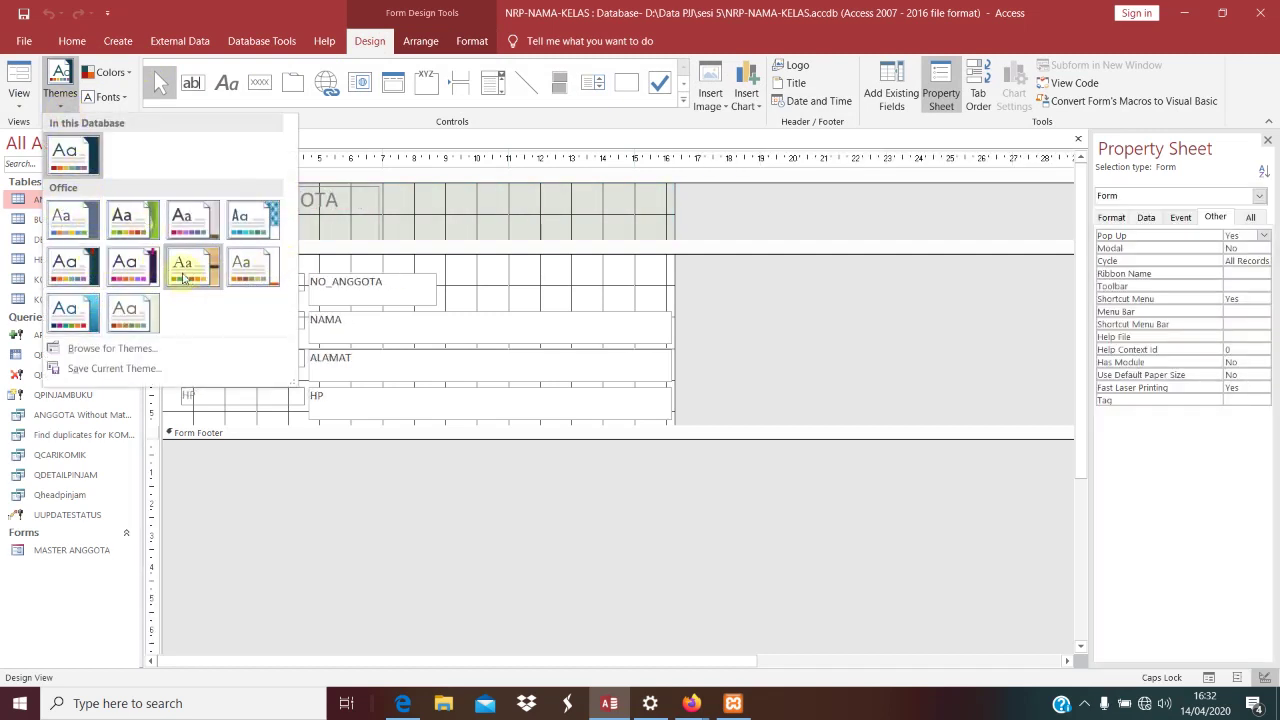
{"action": "left_click", "coordinate": [134, 268]}
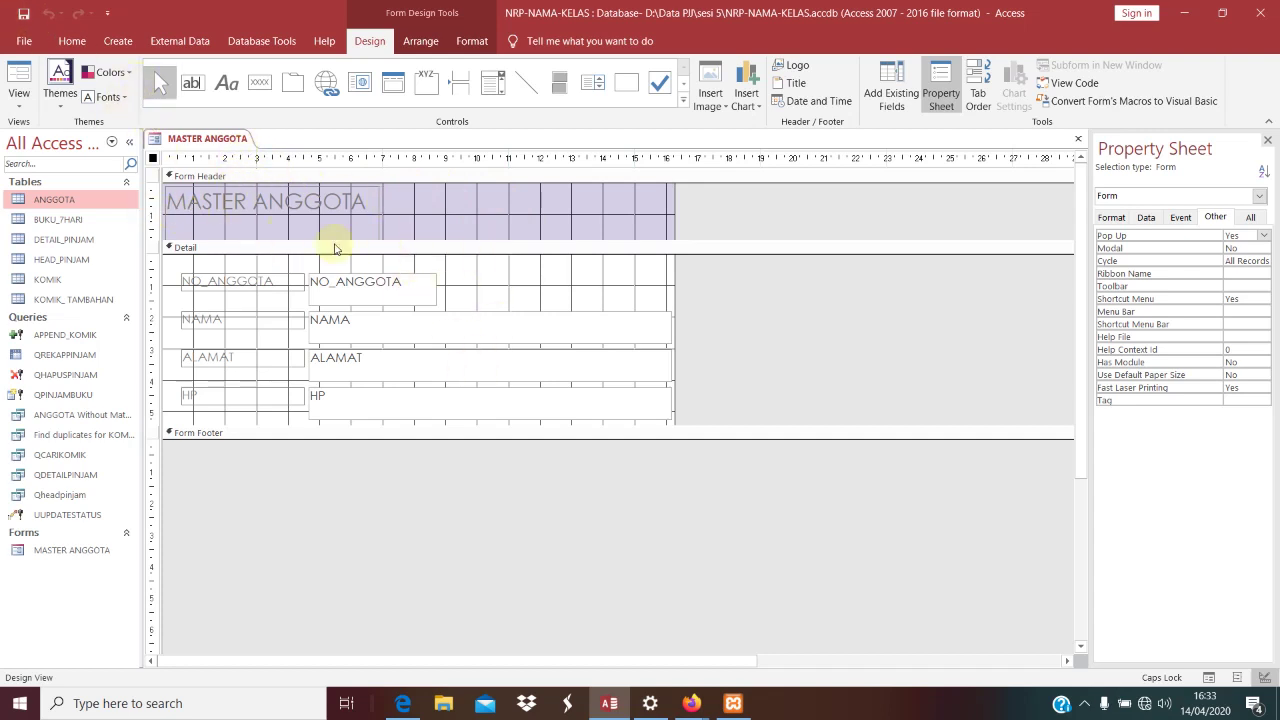
Select the MASTER ANGGOTA title label and apply the Franklin Gothic theme font set to the form.
{"action": "left_click", "coordinate": [377, 217]}
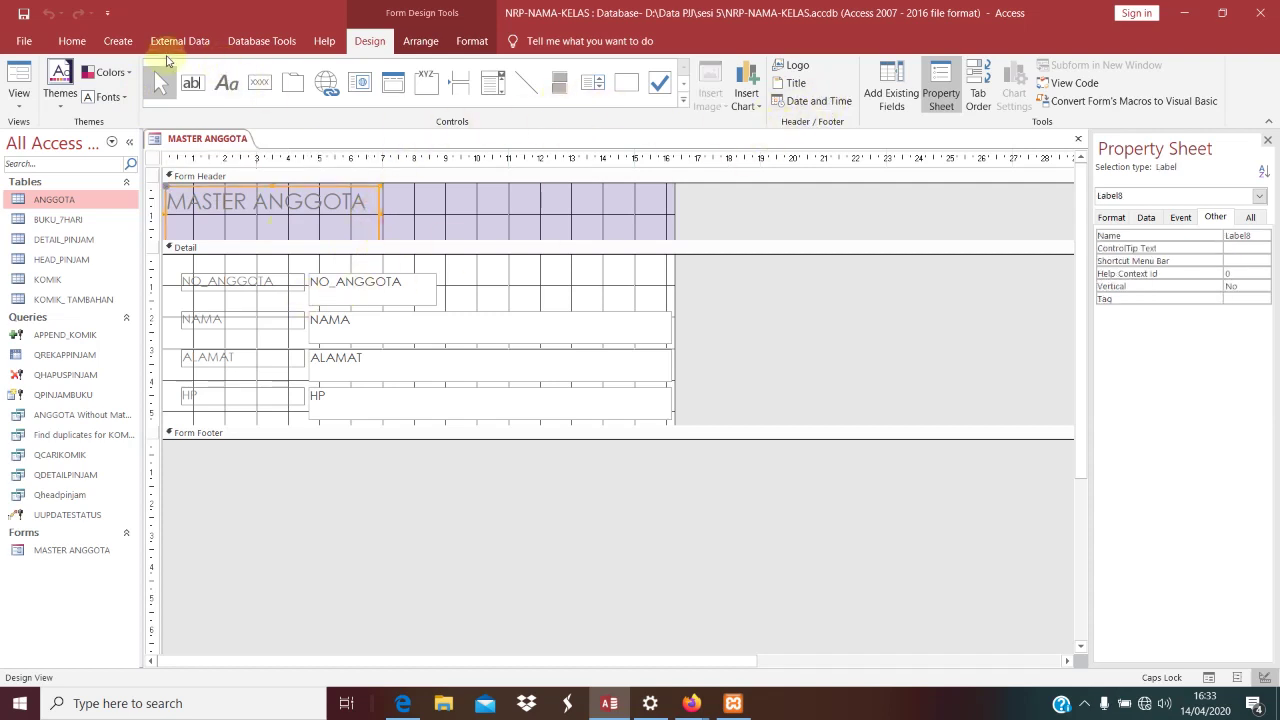
{"action": "left_click", "coordinate": [72, 43]}
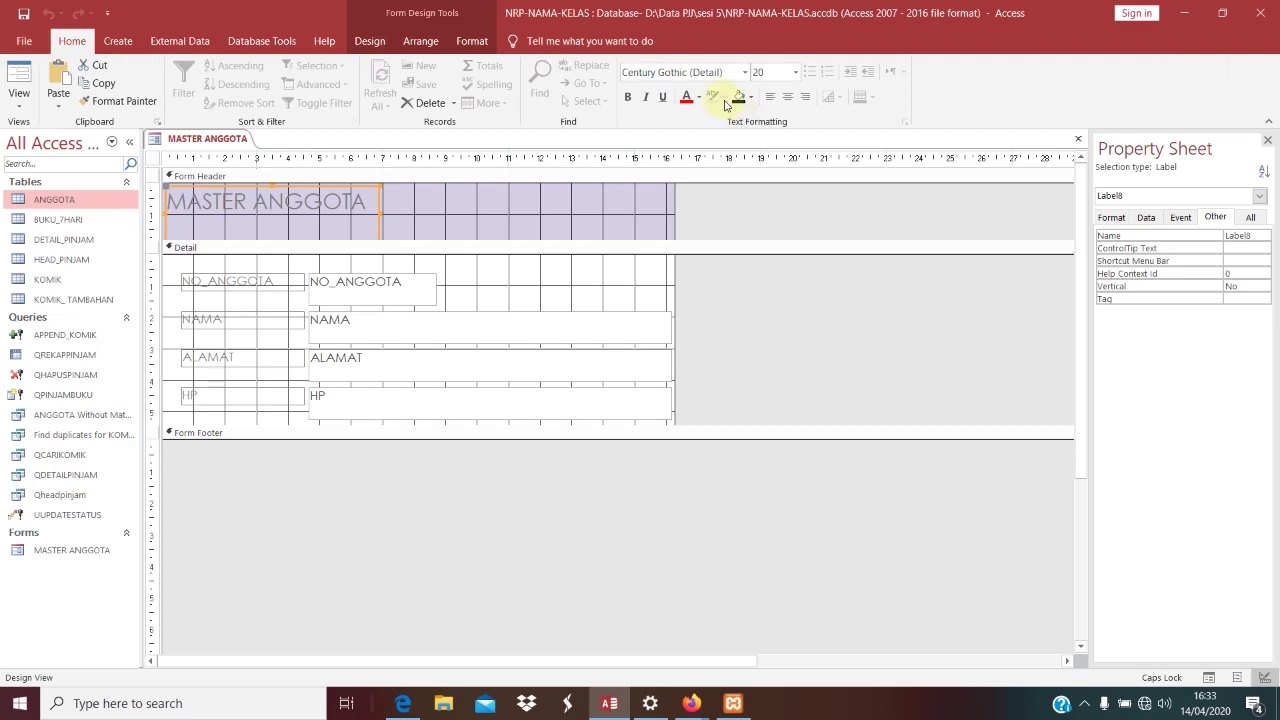
{"action": "left_click", "coordinate": [746, 74]}
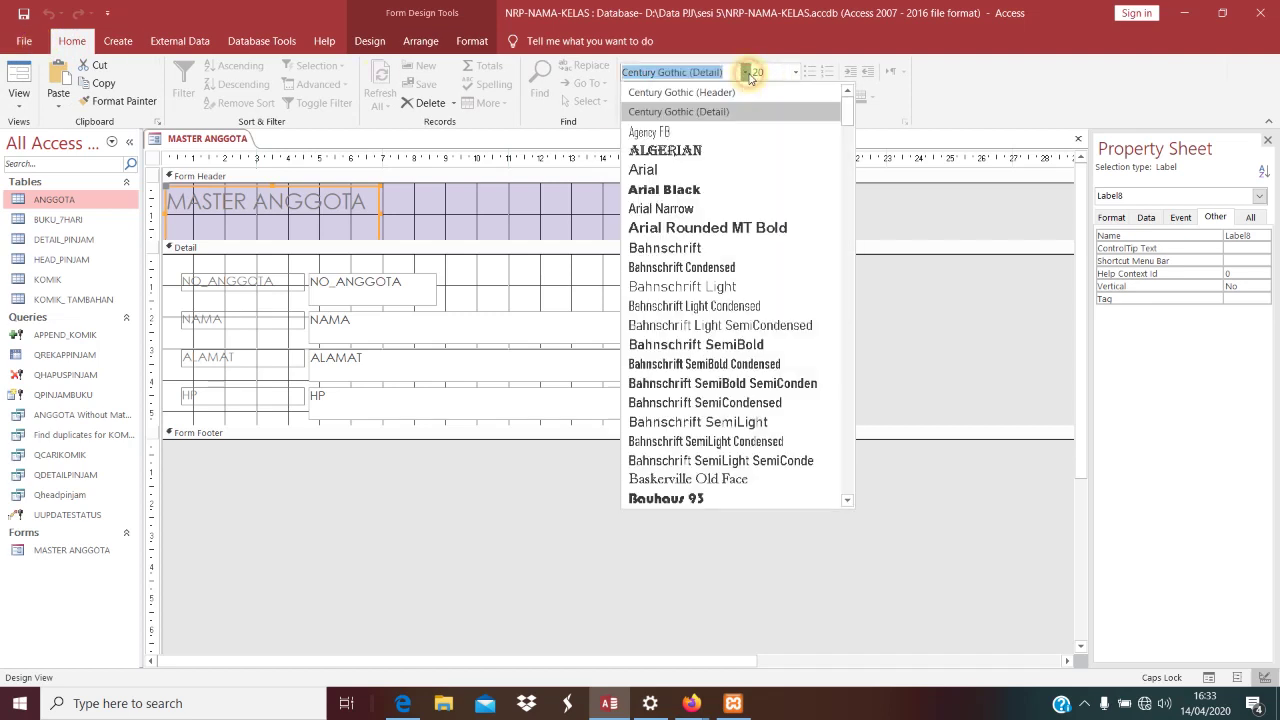
{"action": "left_click", "coordinate": [386, 44]}
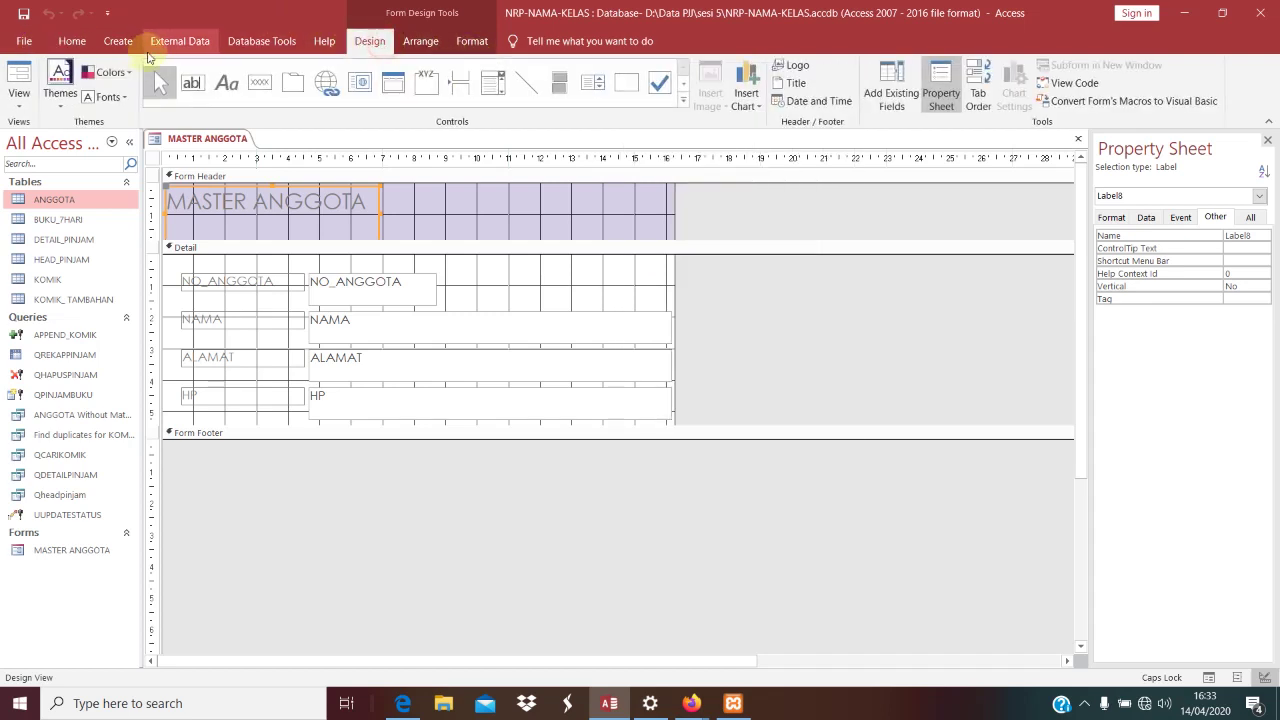
{"action": "left_click", "coordinate": [107, 96]}
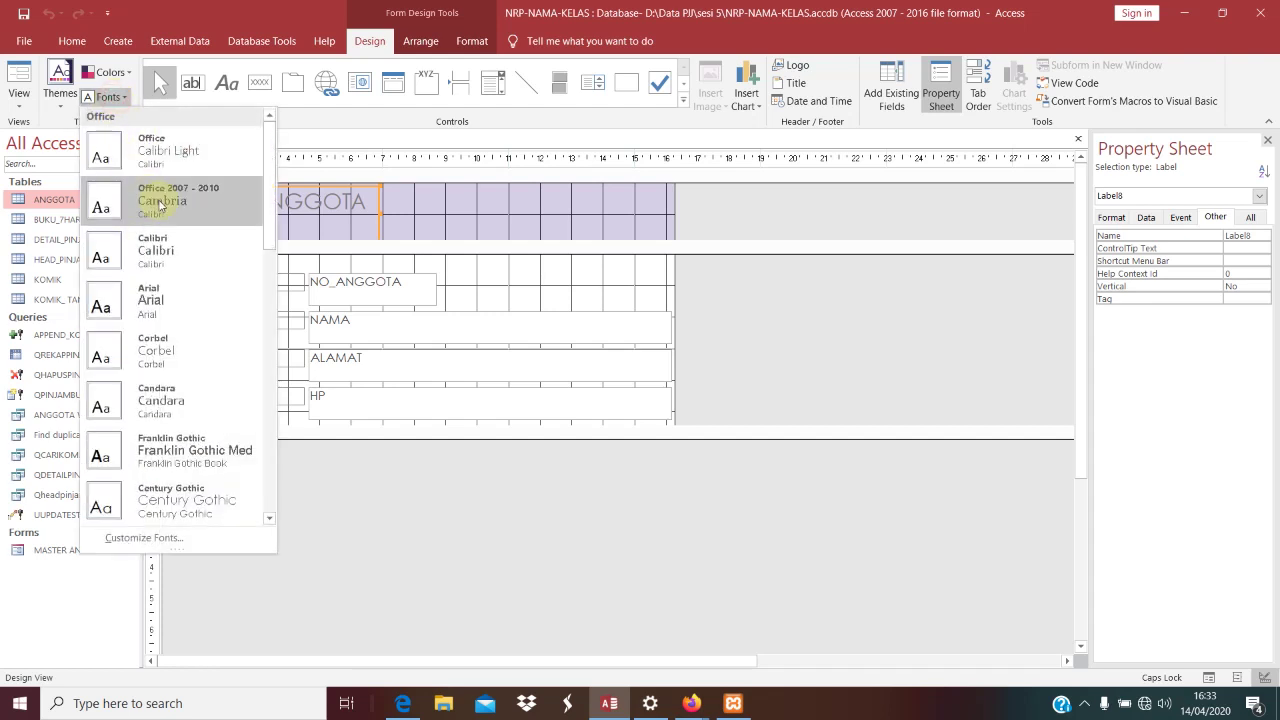
{"action": "left_click", "coordinate": [202, 448]}
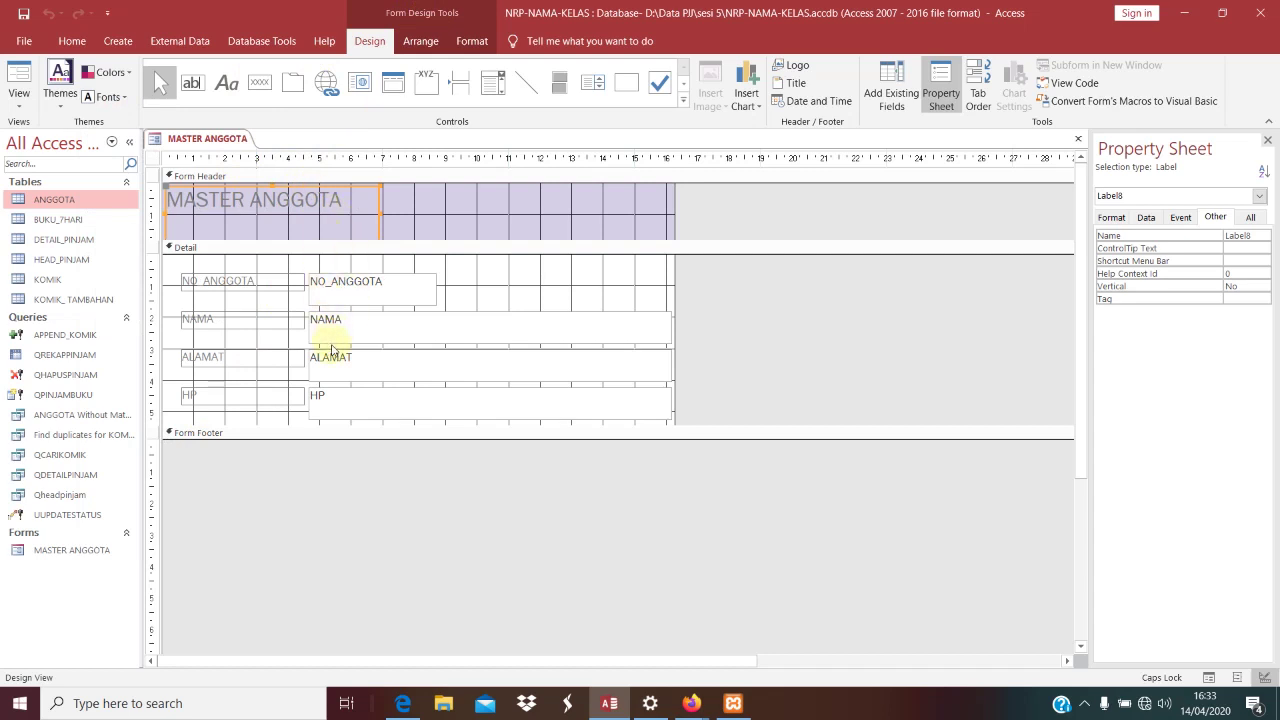
Set the font of the MASTER ANGGOTA title label to Algerian.
{"action": "left_click", "coordinate": [24, 41]}
{"action": "left_click", "coordinate": [36, 30]}
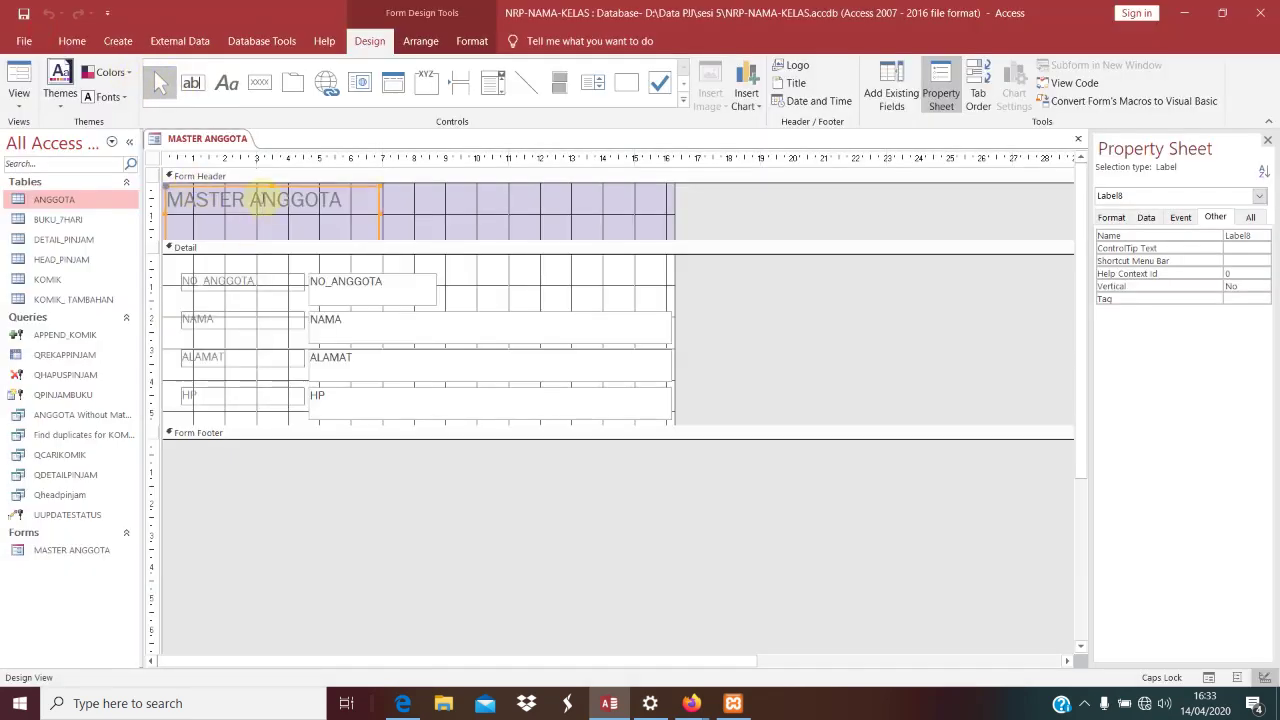
{"action": "left_click", "coordinate": [72, 41]}
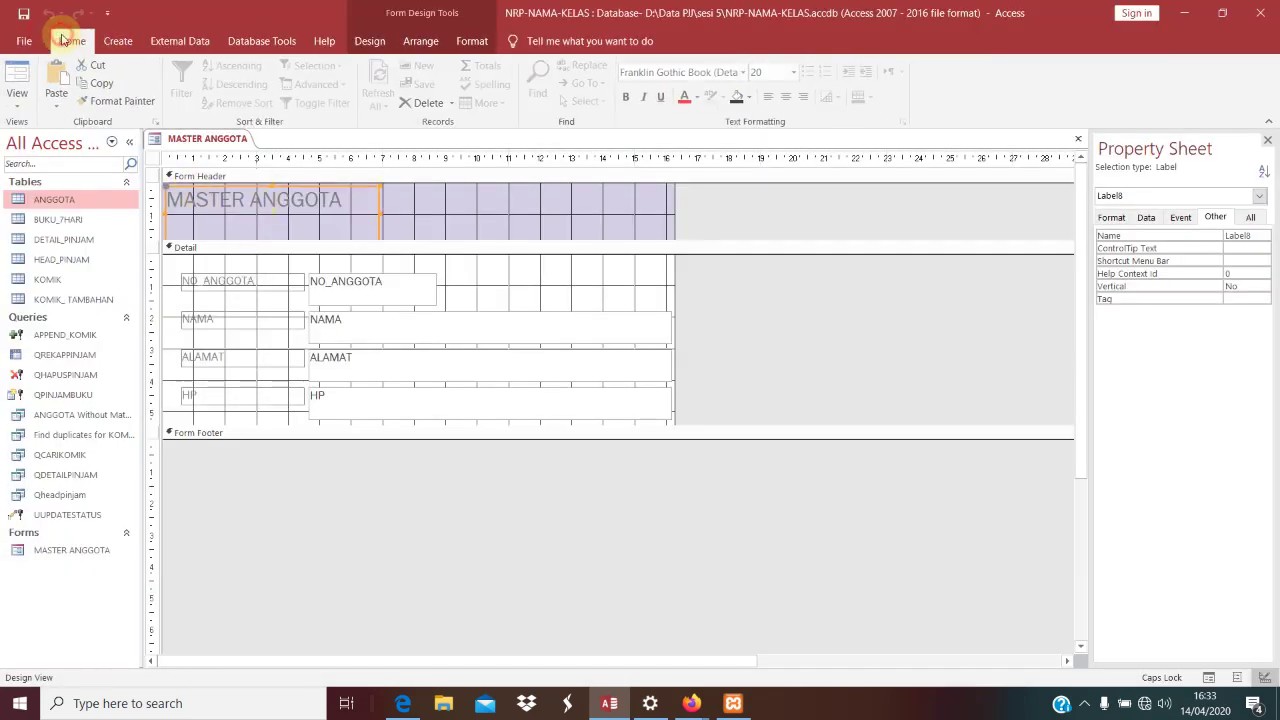
{"action": "left_click", "coordinate": [745, 72]}
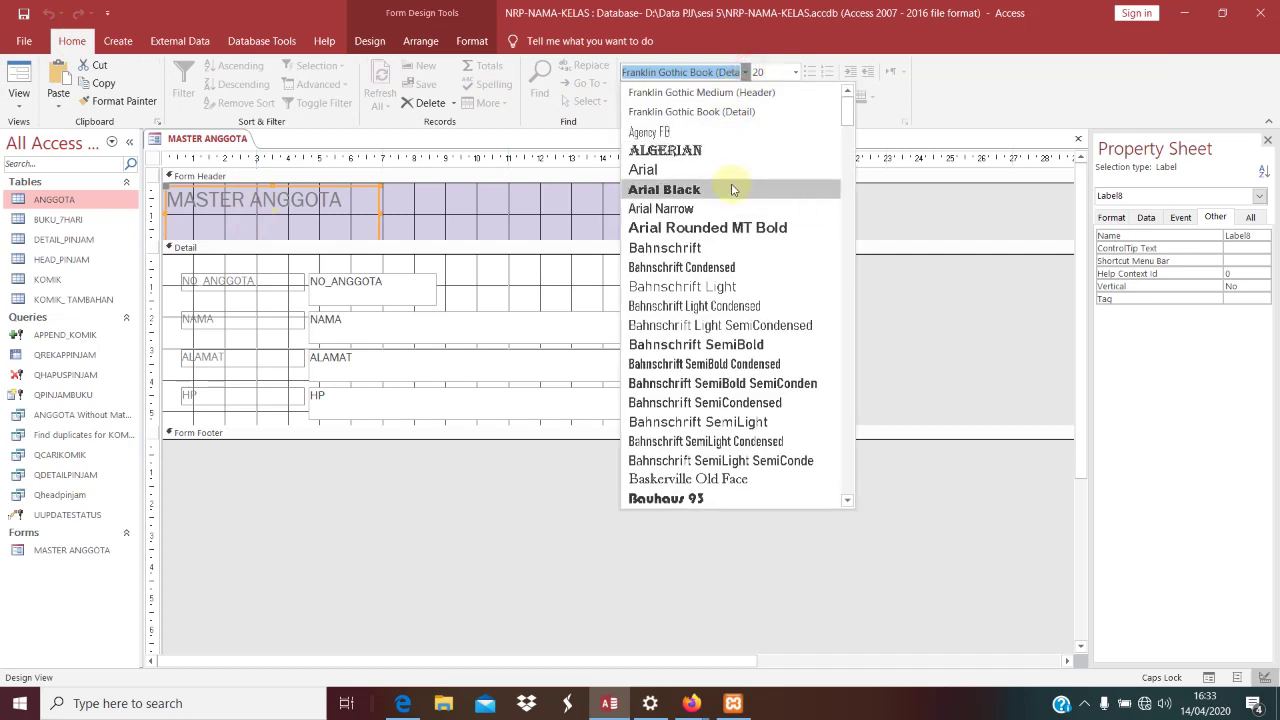
{"action": "left_click", "coordinate": [729, 150]}
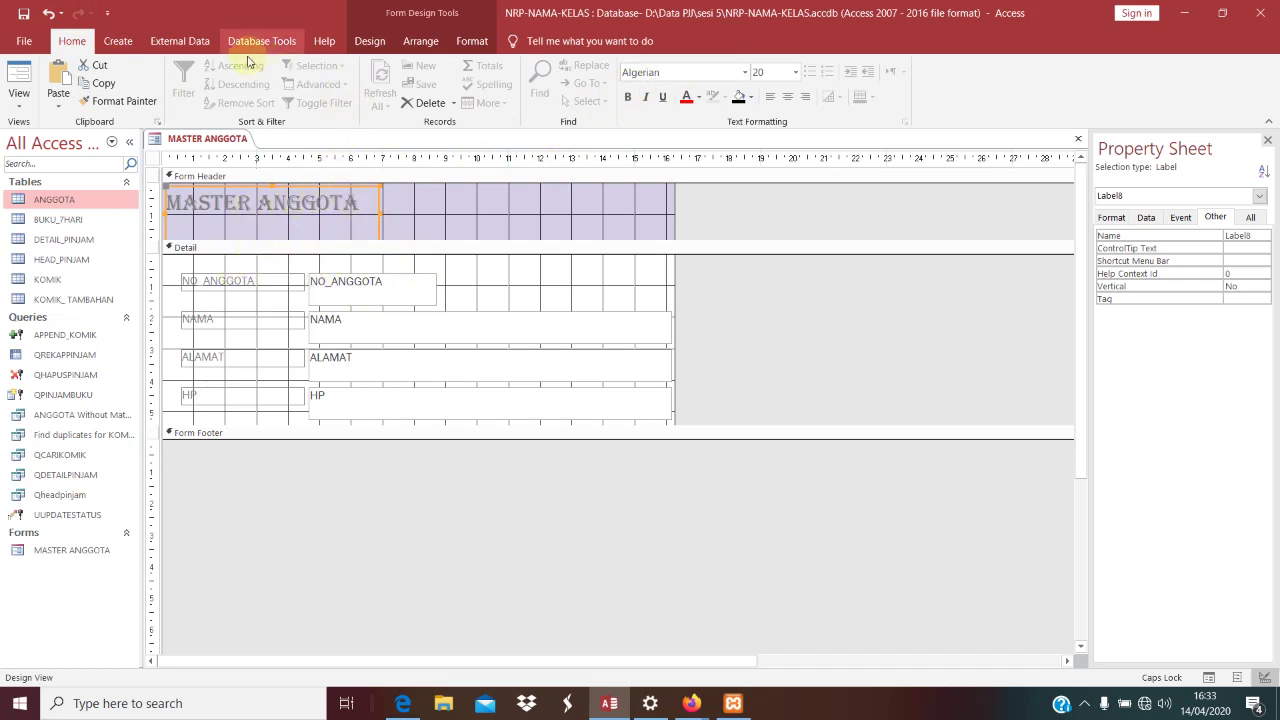
Look over the theme color schemes available for the form.
{"action": "left_click", "coordinate": [369, 41]}
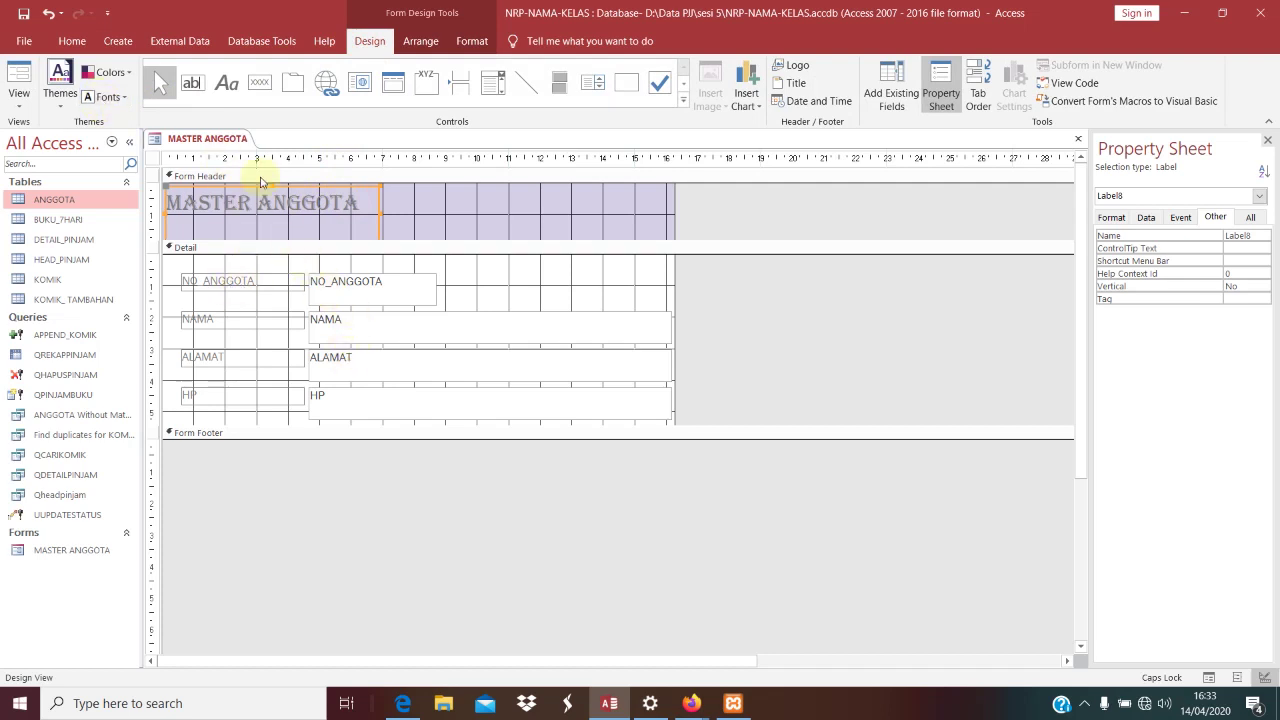
{"action": "left_click", "coordinate": [108, 72]}
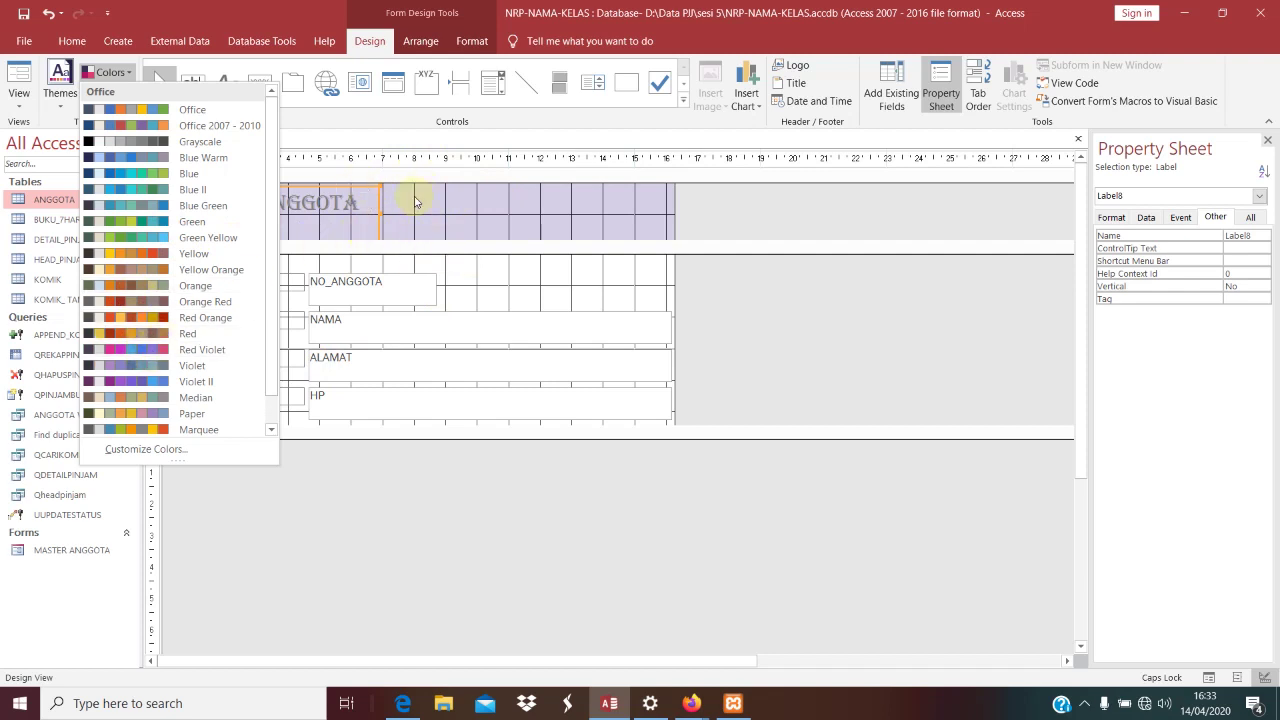
{"action": "left_click", "coordinate": [22, 40]}
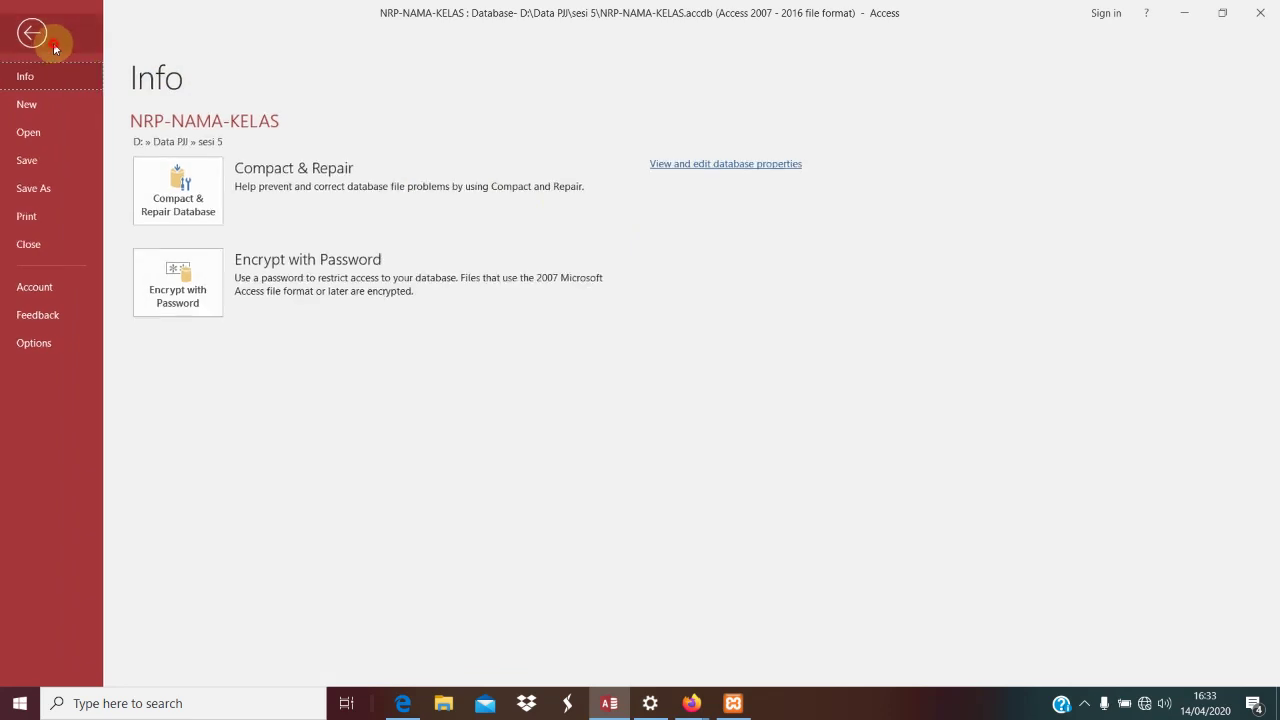
{"action": "left_click", "coordinate": [53, 42]}
Fill the background of the form's Detail section with a pink theme color.
{"action": "left_click", "coordinate": [397, 252]}
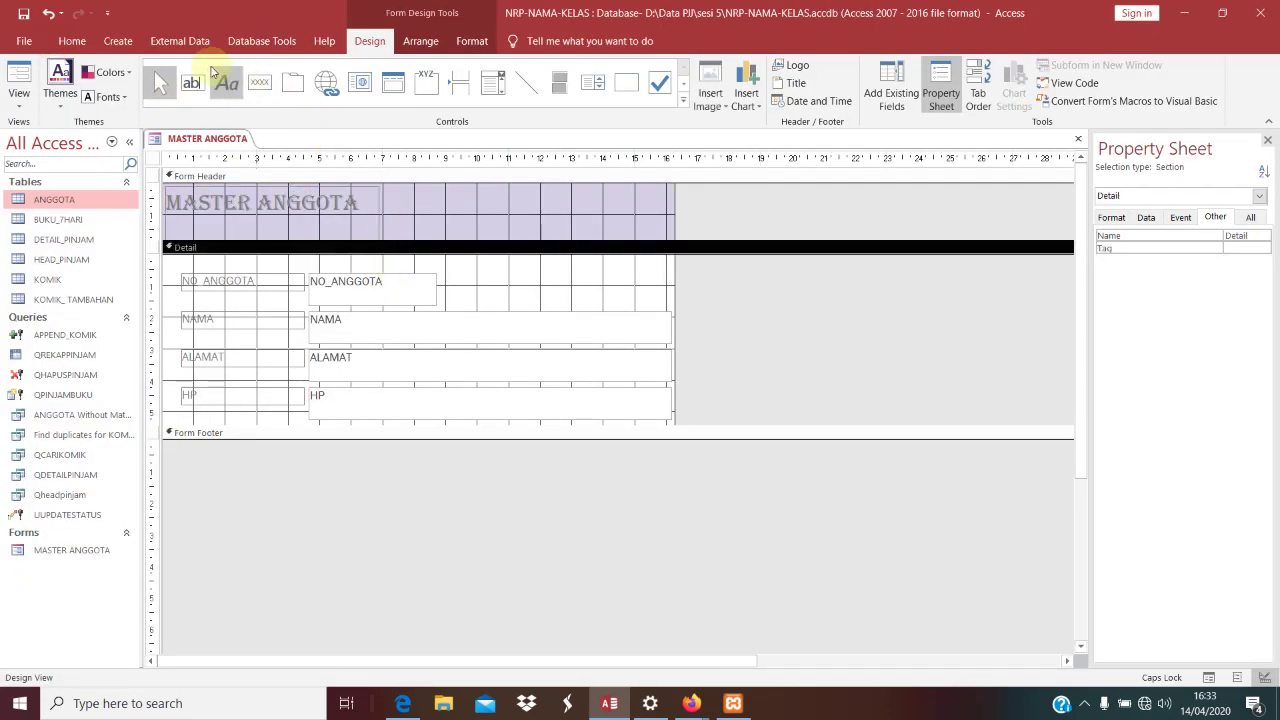
{"action": "left_click", "coordinate": [72, 41]}
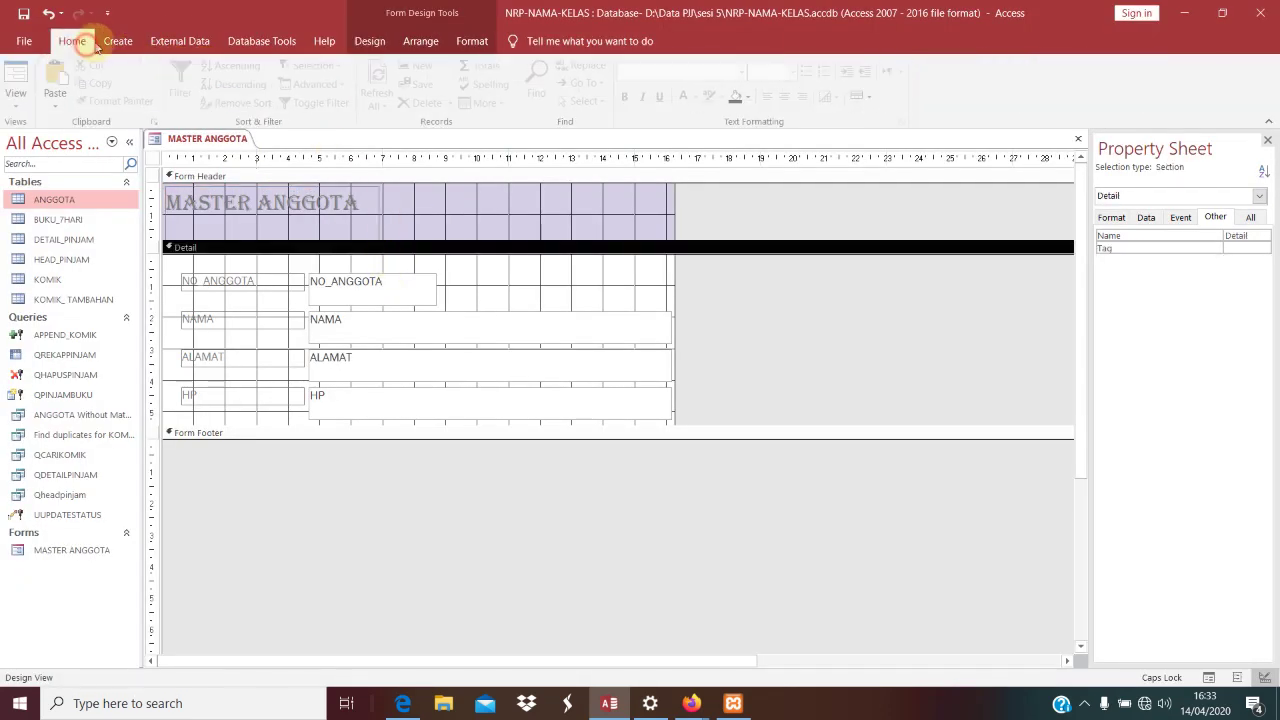
{"action": "left_click", "coordinate": [751, 97]}
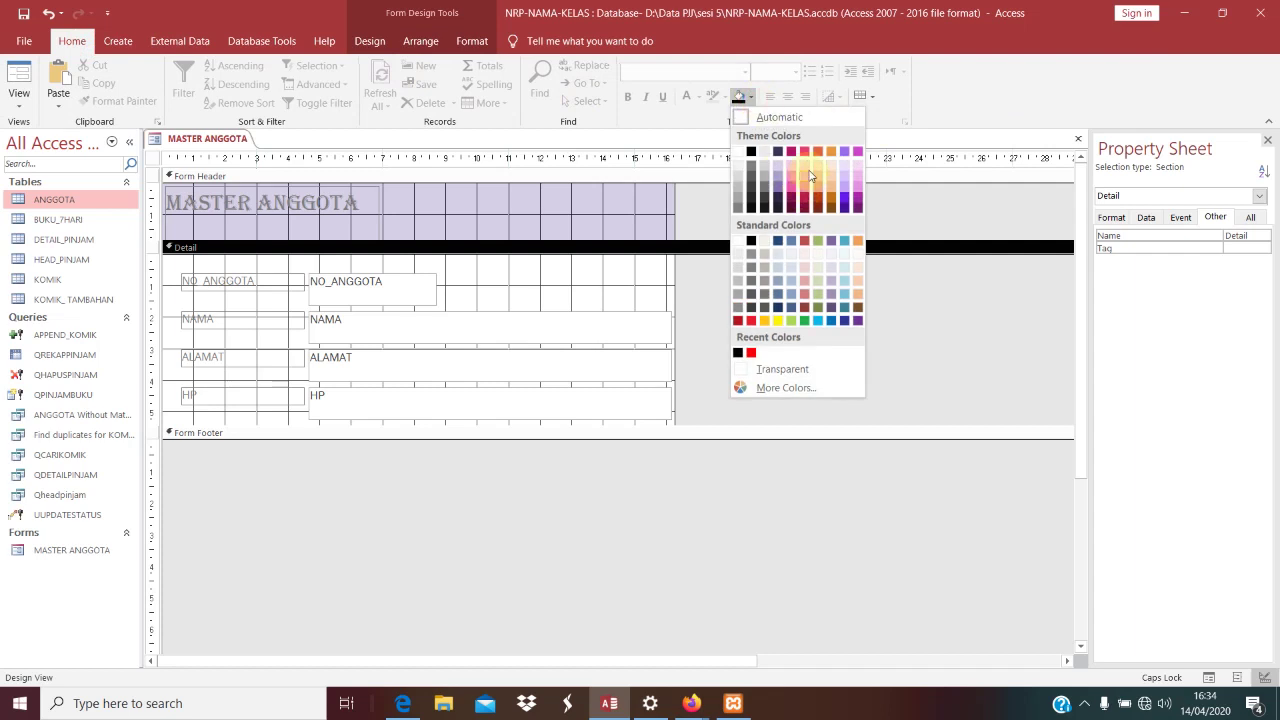
{"action": "left_click", "coordinate": [797, 179]}
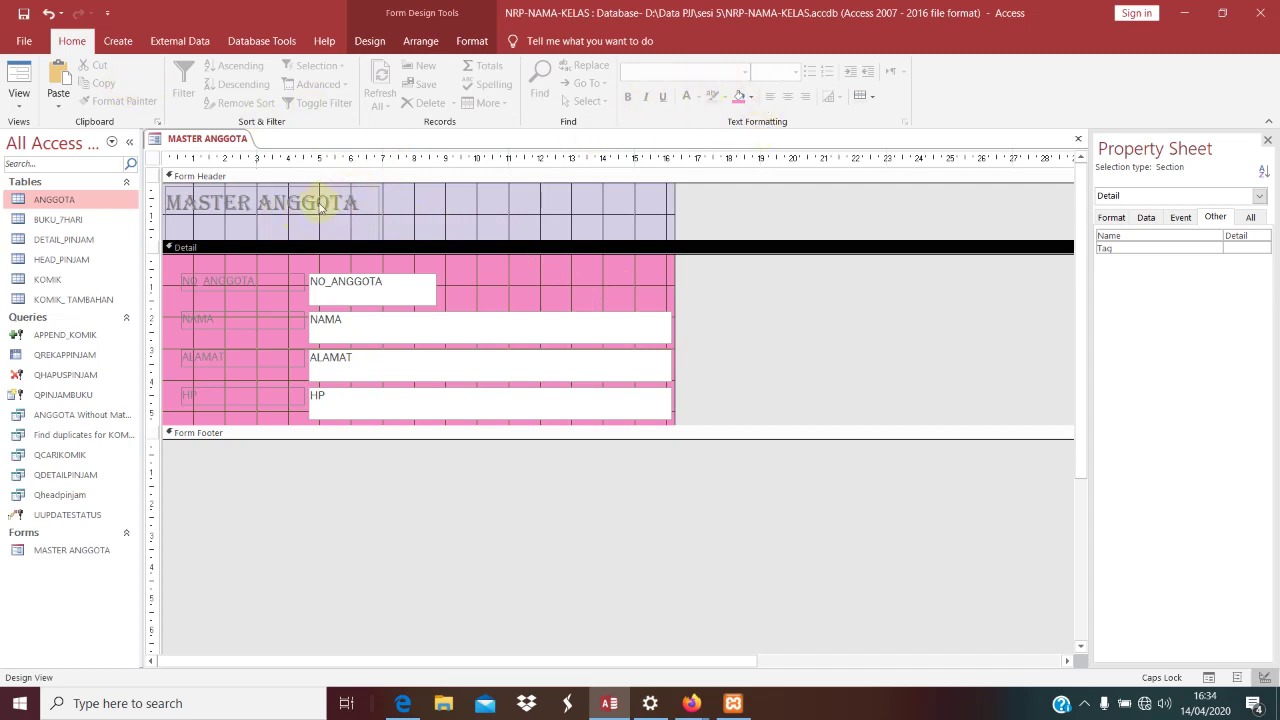
Insert the naruto05 picture from the Anime folder into the Detail section, placing it about 13.1 cm from the left and 1.1 cm from the top.
{"action": "left_click", "coordinate": [369, 41]}
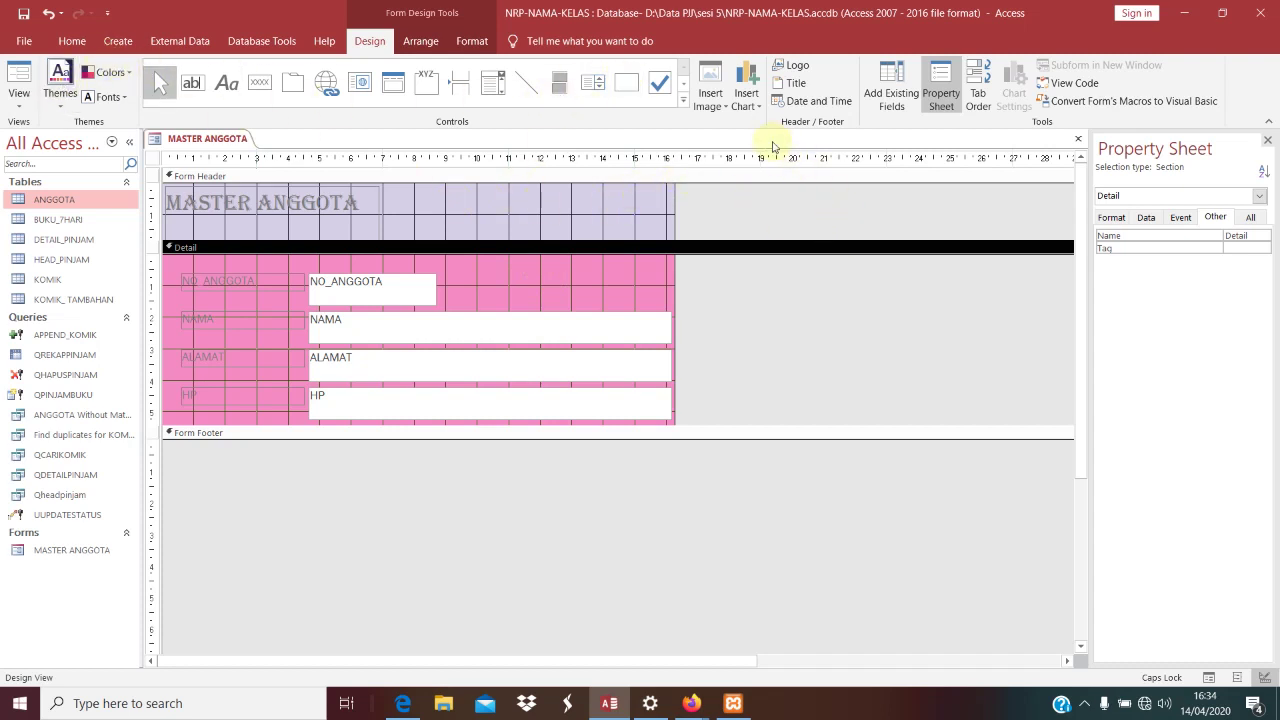
{"action": "left_click", "coordinate": [723, 110]}
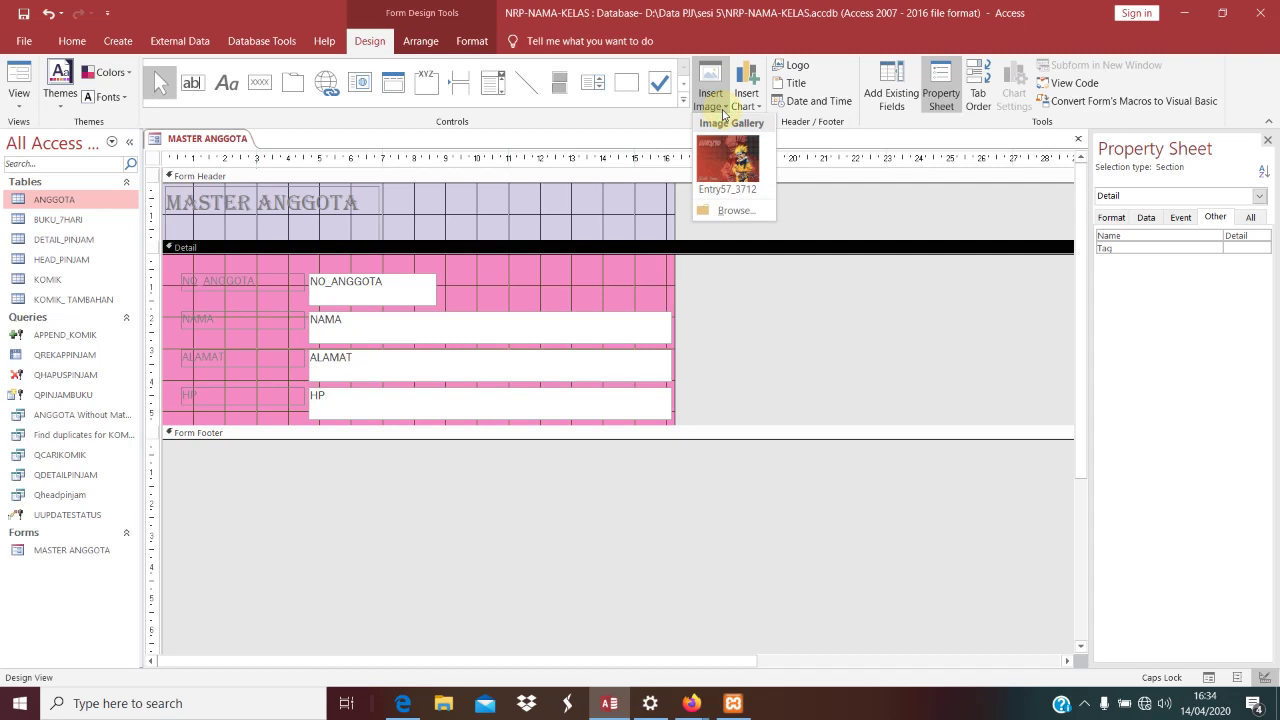
{"action": "left_click", "coordinate": [733, 210]}
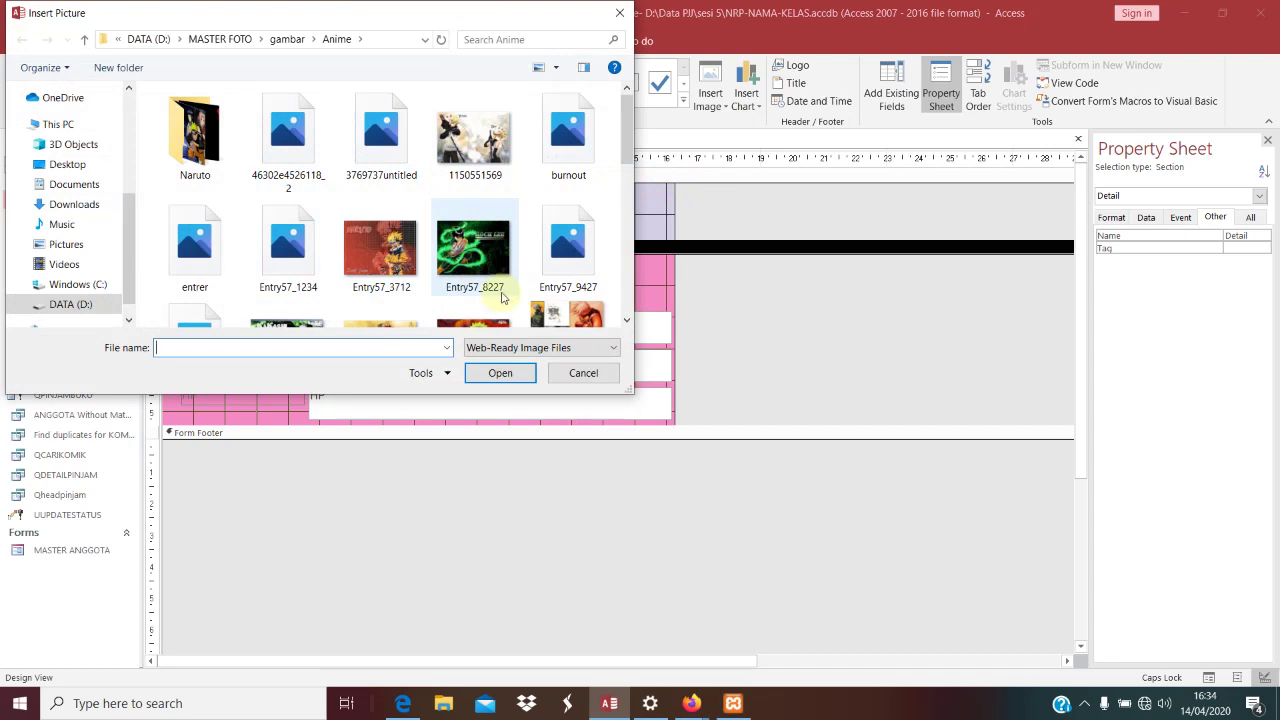
{"action": "scroll", "coordinate": [472, 285], "scroll_direction": "down", "scroll_amount": 3}
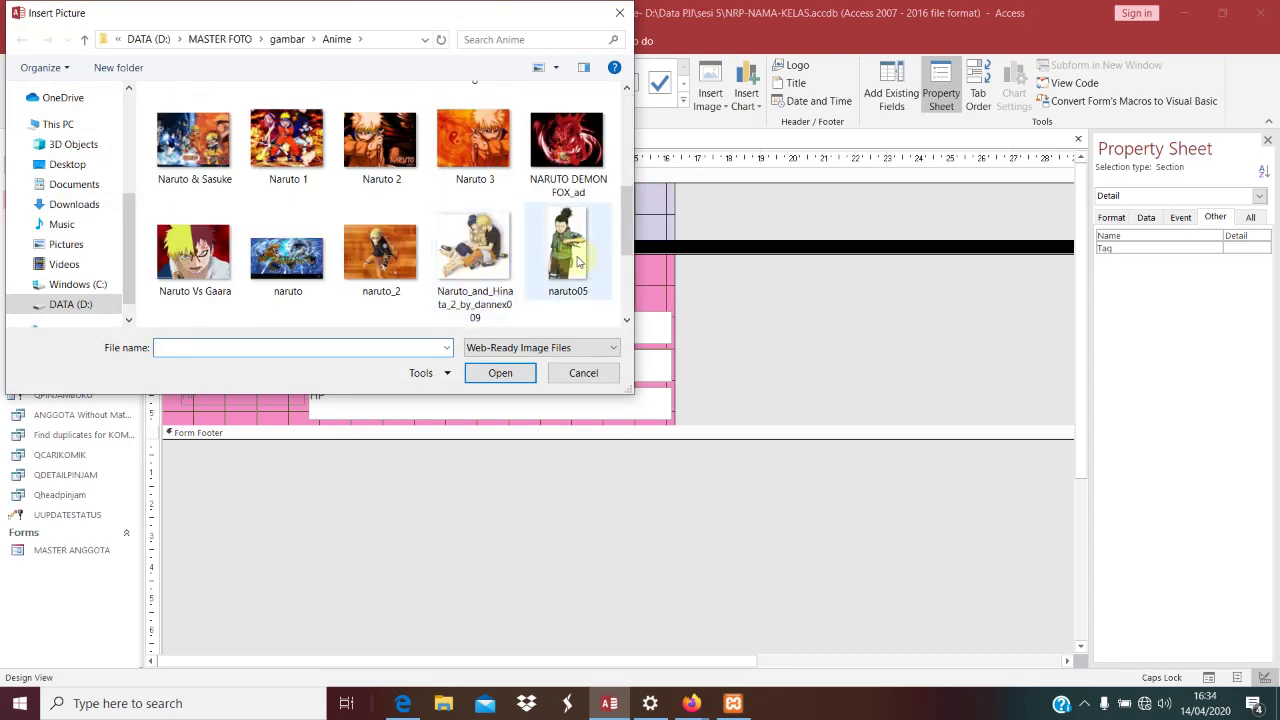
{"action": "double_click", "coordinate": [577, 261]}
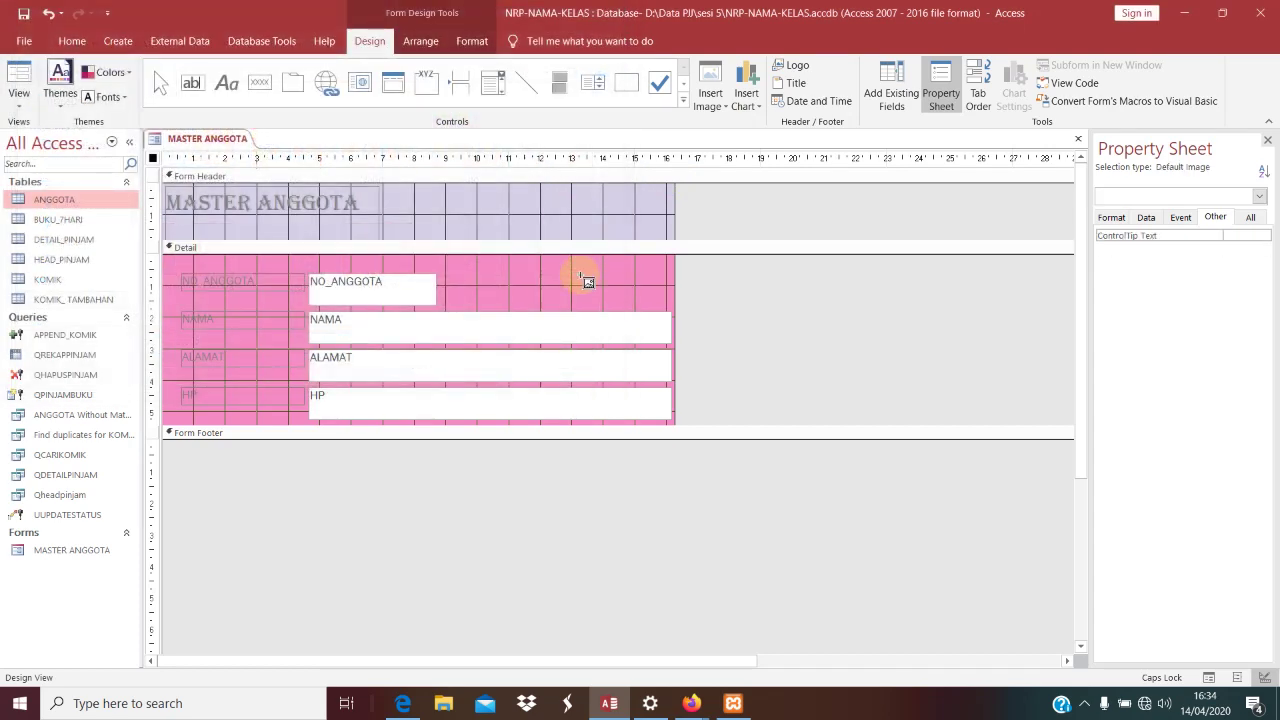
{"action": "left_click", "coordinate": [581, 277]}
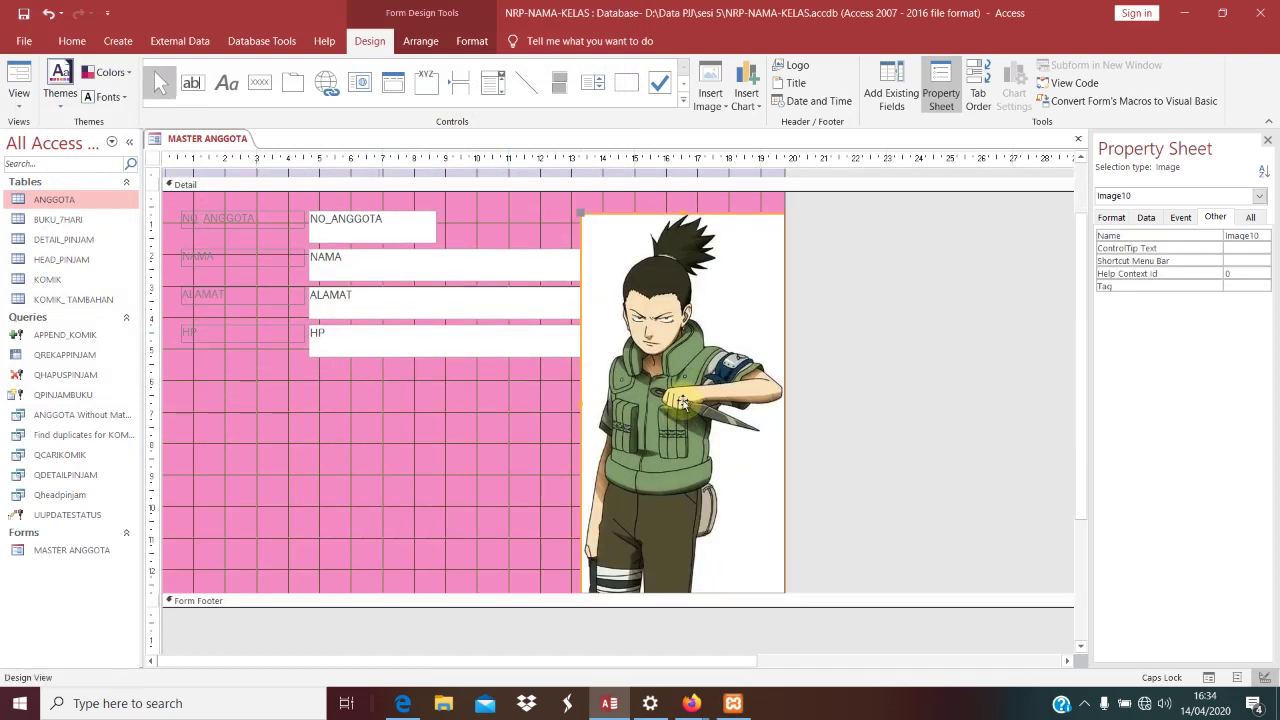
{"action": "left_click_drag", "start_coordinate": [673, 368], "coordinate": [690, 337]}
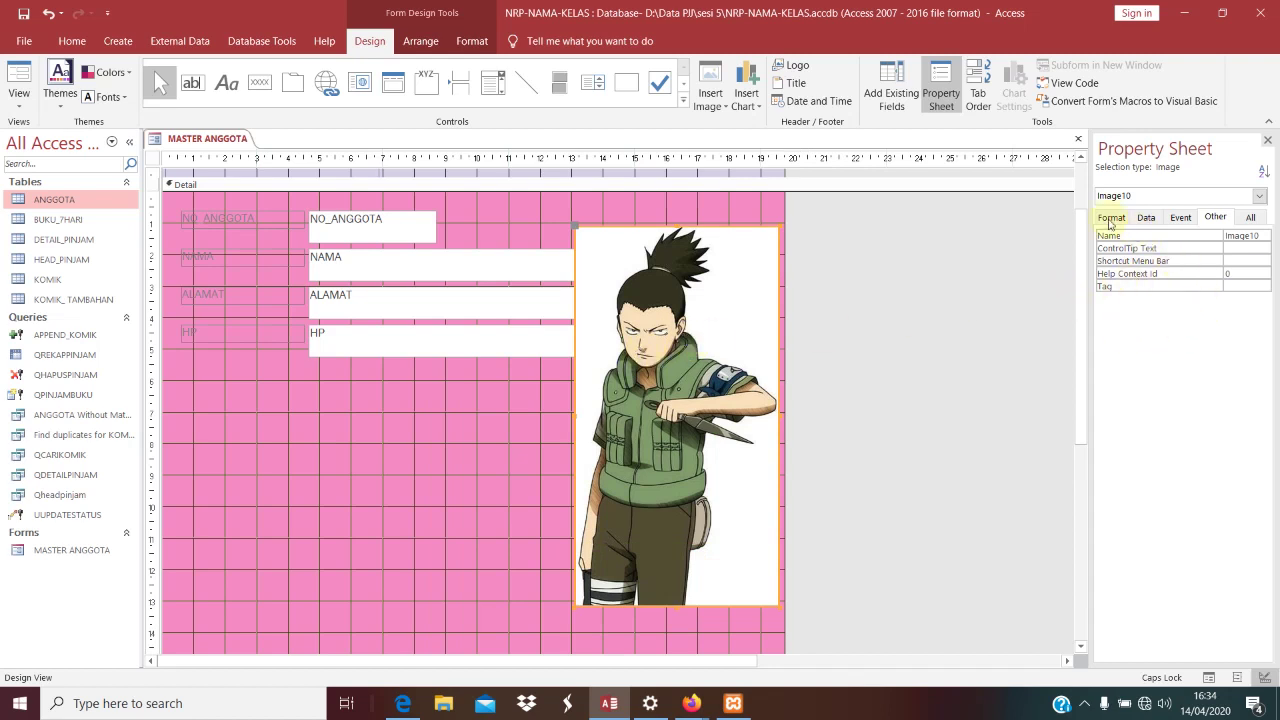
Show the format properties of the inserted image and widen the Property Sheet so the values are fully readable.
{"action": "left_click", "coordinate": [1193, 222]}
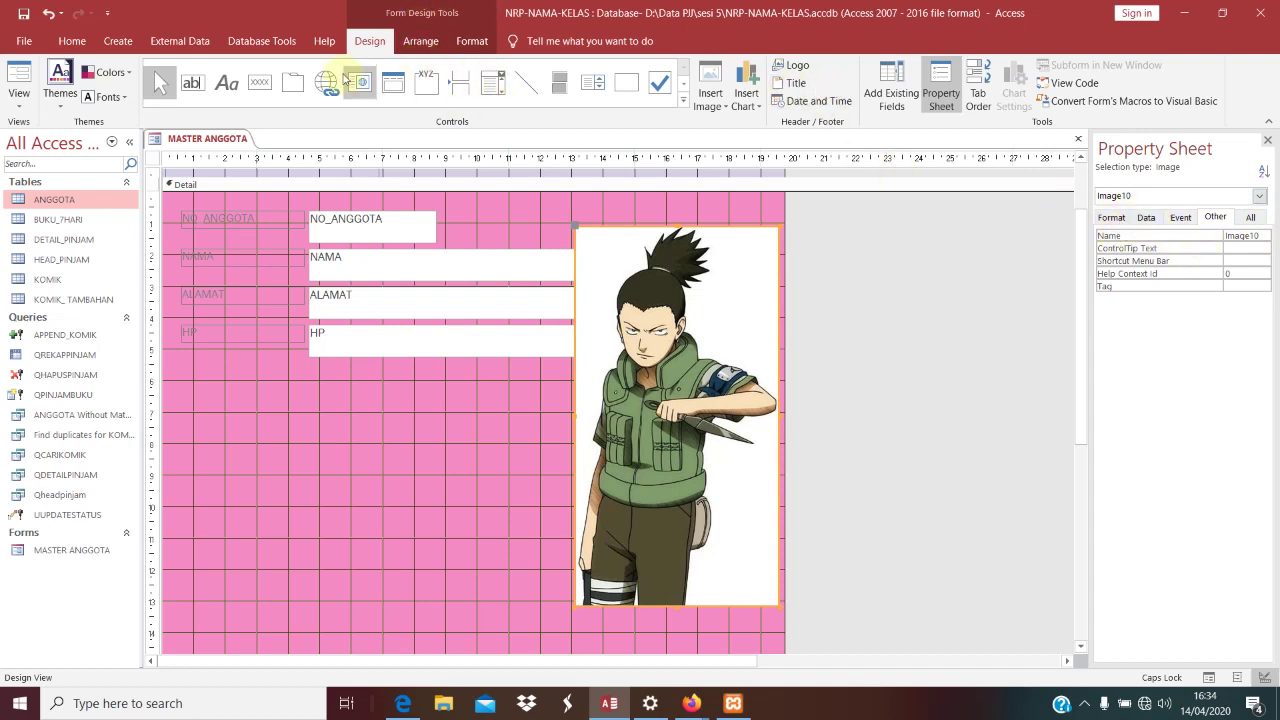
{"action": "left_click", "coordinate": [1112, 218]}
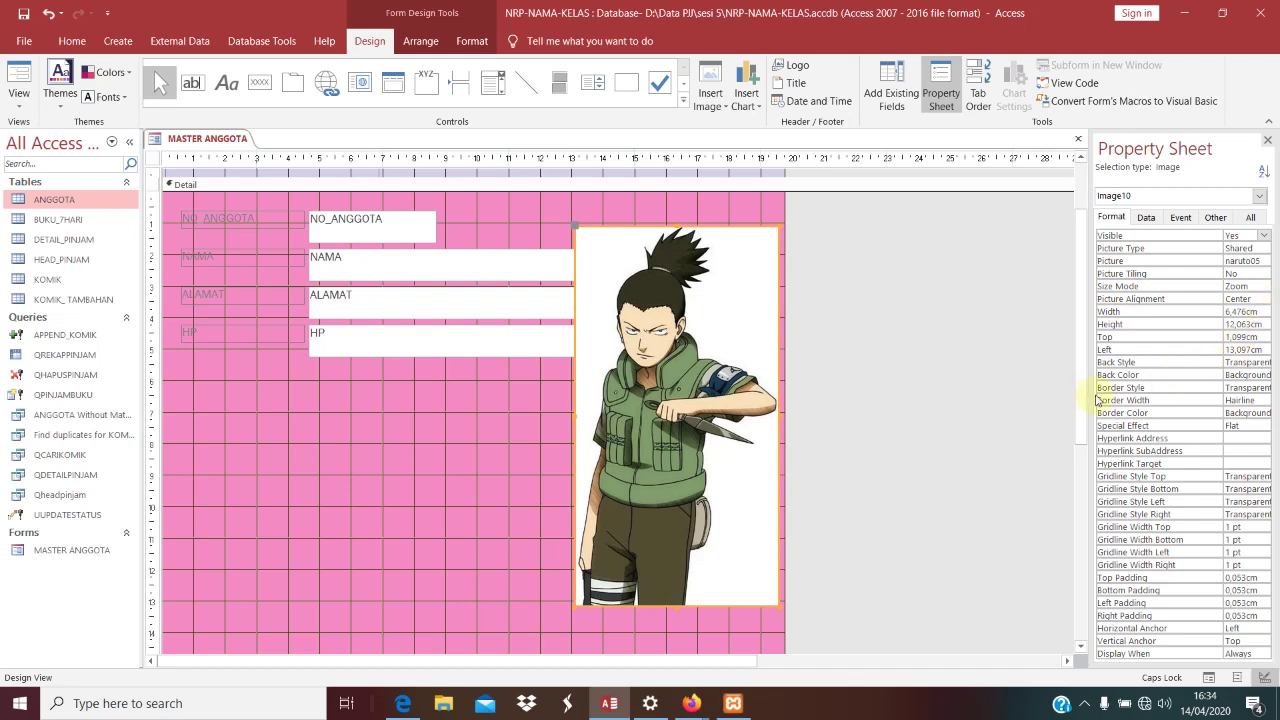
{"action": "left_click_drag", "start_coordinate": [1088, 396], "coordinate": [995, 396]}
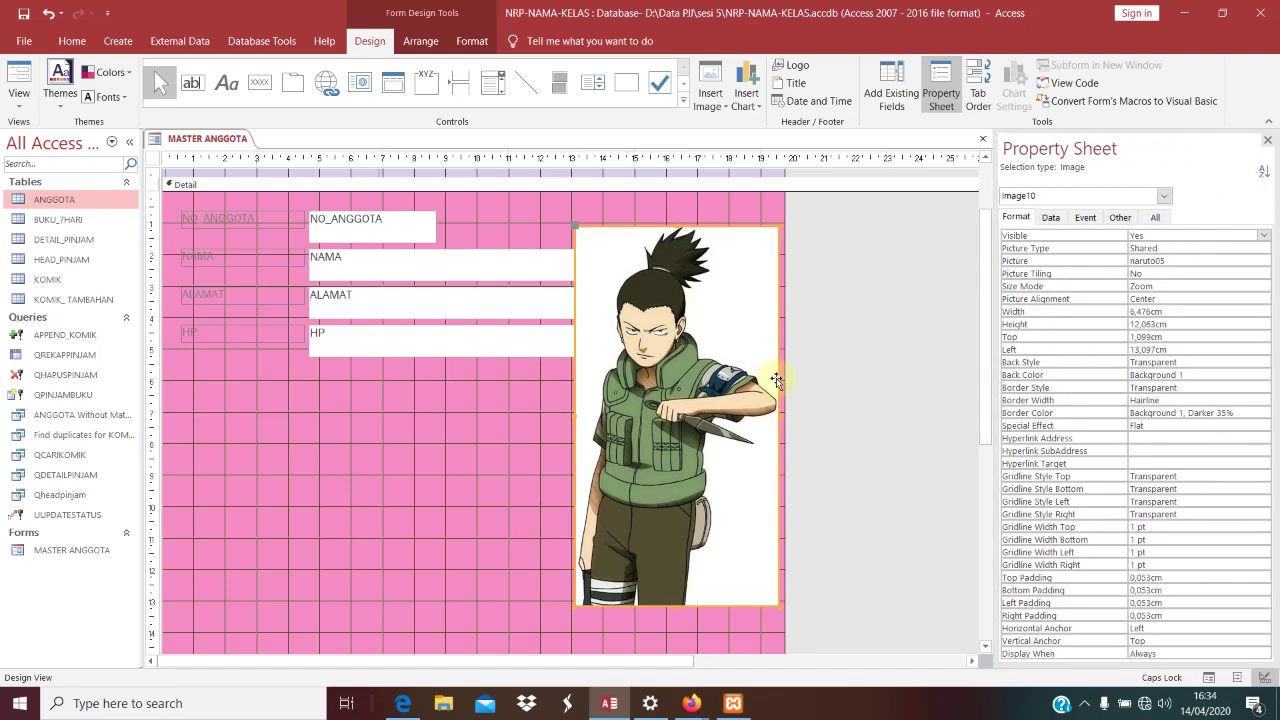
Try changing the image's Picture Type to Linked, accept removing the picture from the control, and undo the change.
{"action": "left_click", "coordinate": [1185, 248]}
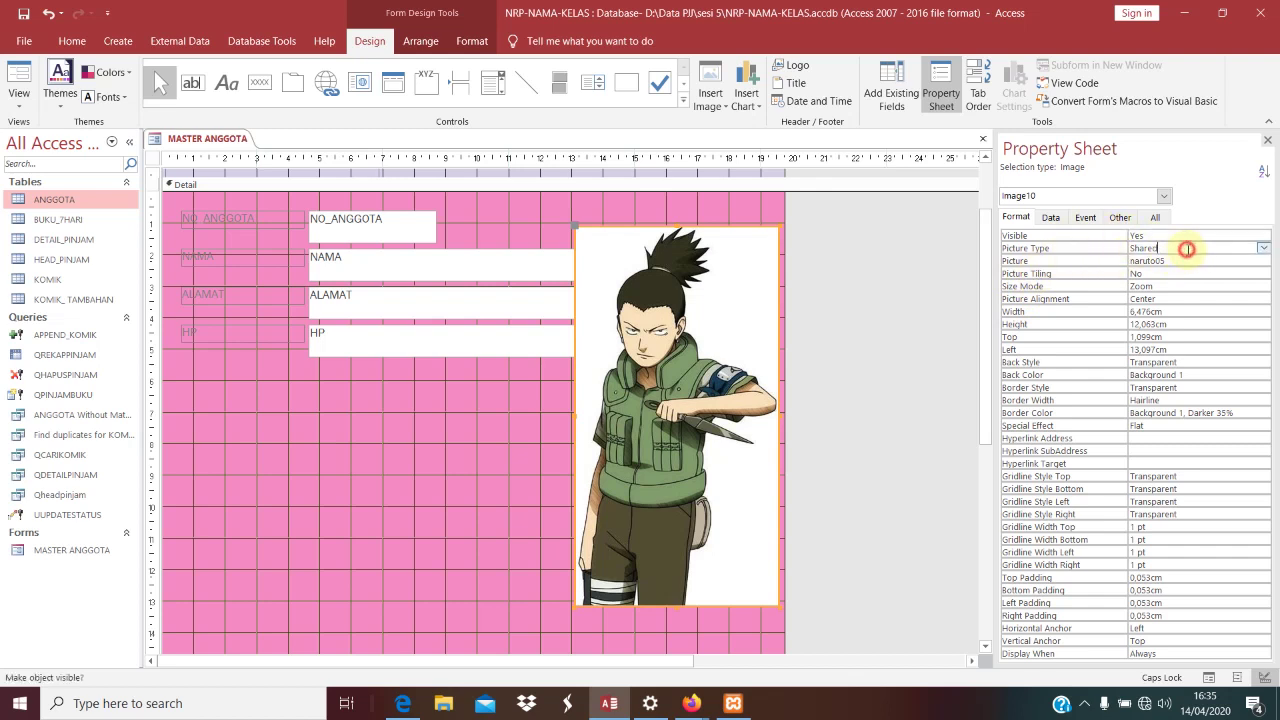
{"action": "left_click", "coordinate": [1263, 249]}
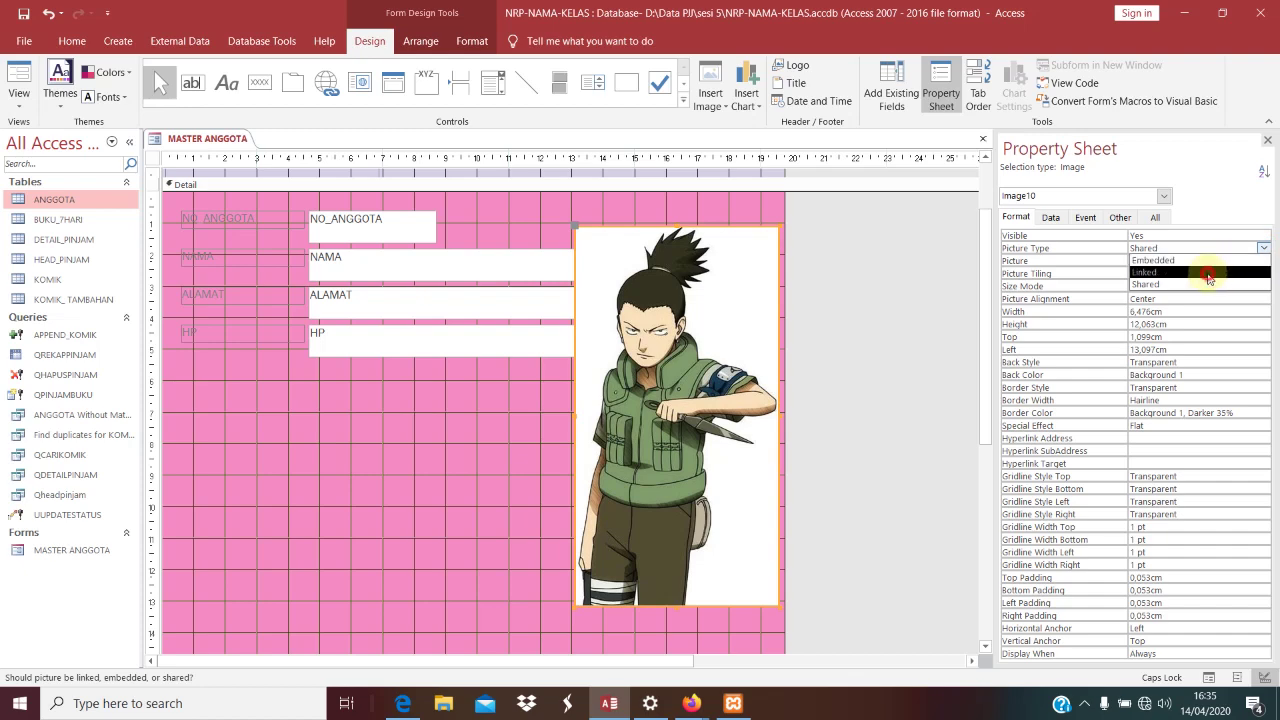
{"action": "left_click", "coordinate": [1208, 274]}
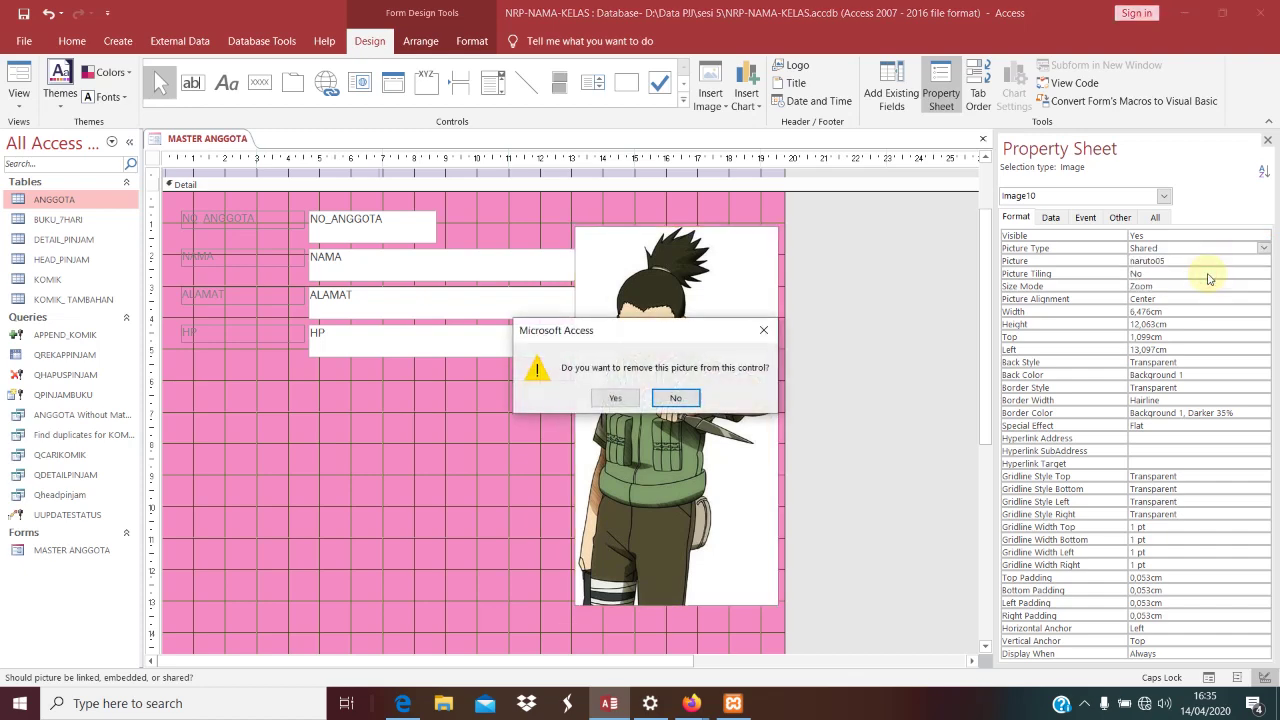
{"action": "left_click", "coordinate": [625, 405]}
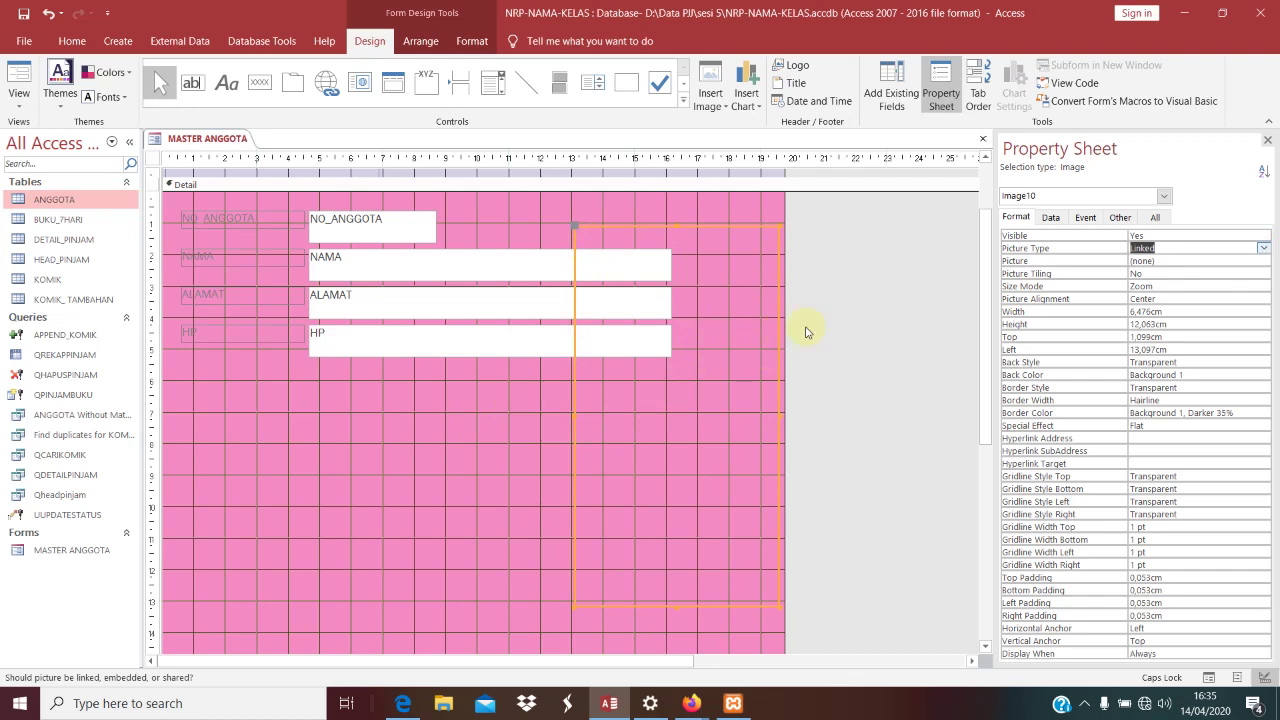
{"action": "key", "text": "ctrl+z"}
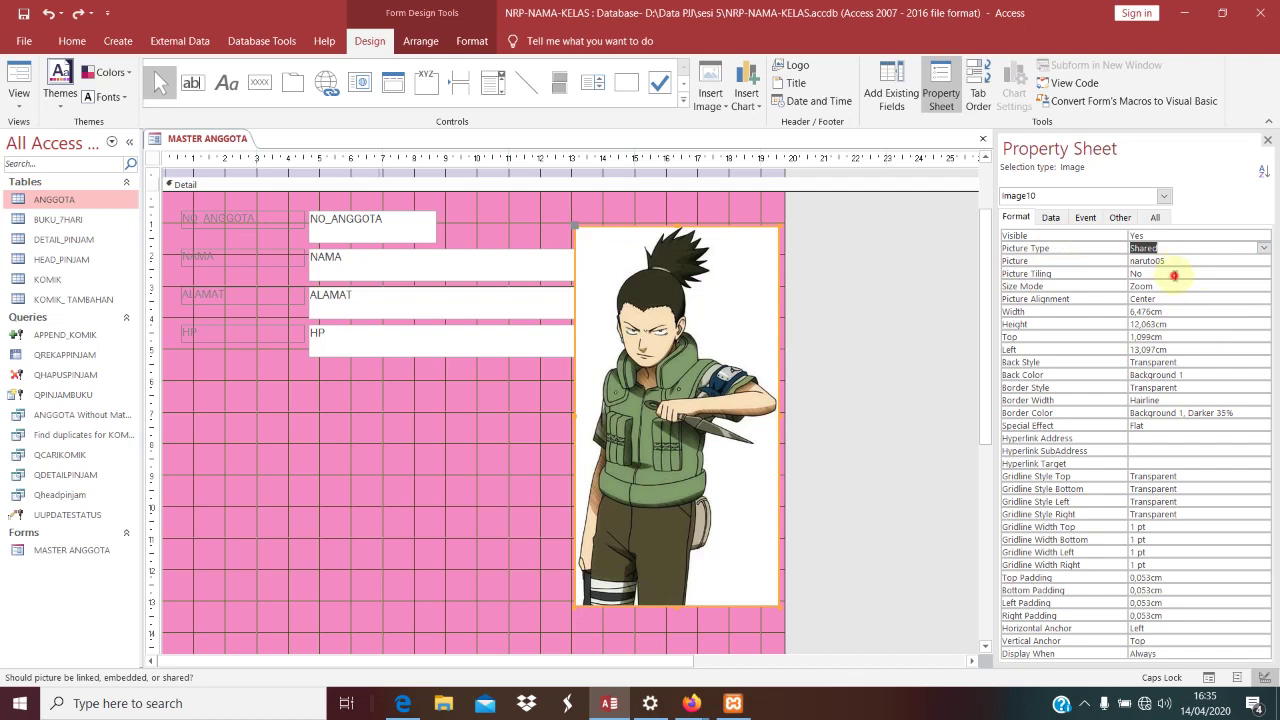
Set the Picture Tiling property of the inserted image to Yes.
{"action": "left_click", "coordinate": [1174, 275]}
{"action": "left_click", "coordinate": [1262, 273]}
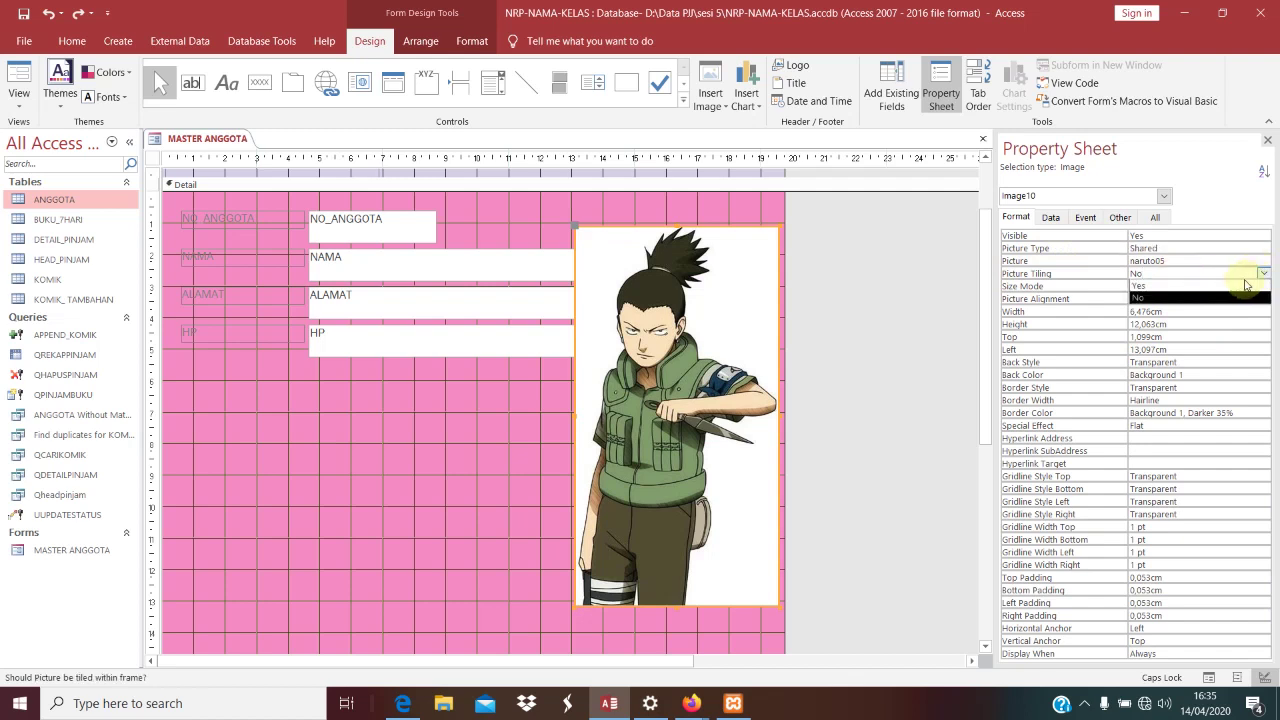
{"action": "left_click", "coordinate": [1230, 285]}
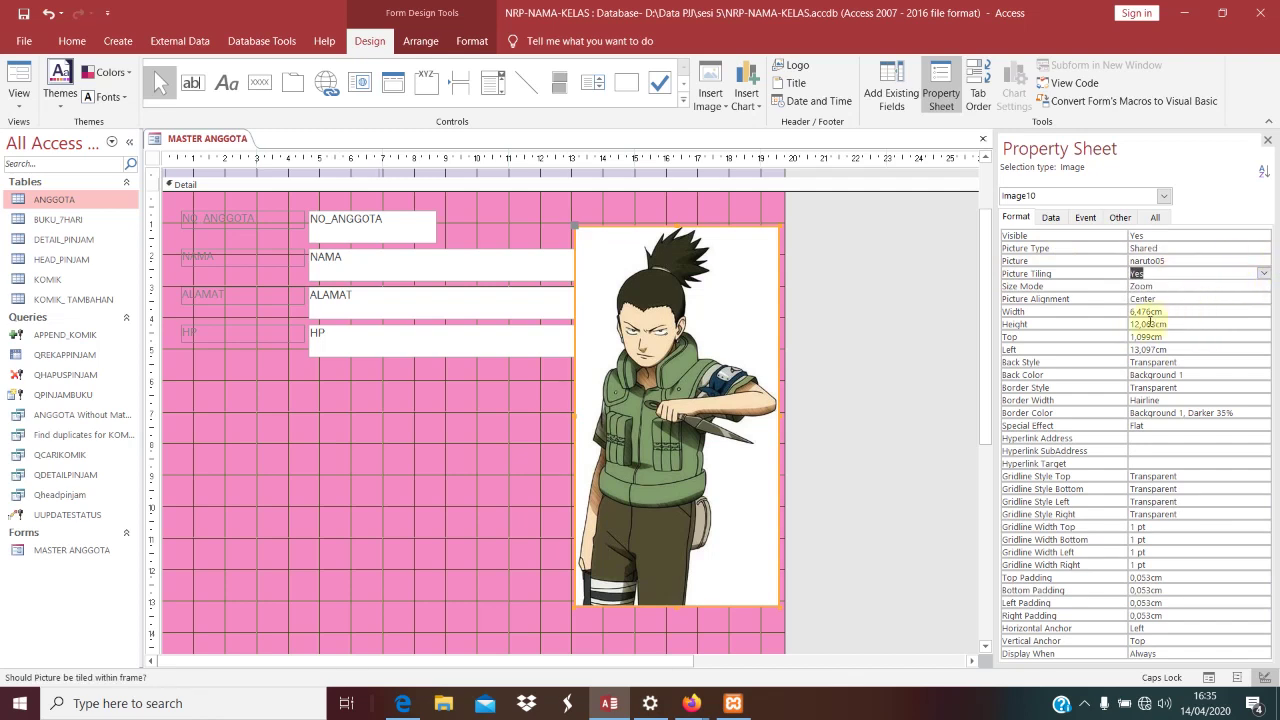
Look over the image's width, visibility, picture type and gridline properties, including the options available for Picture Alignment.
{"action": "left_click", "coordinate": [1189, 308]}
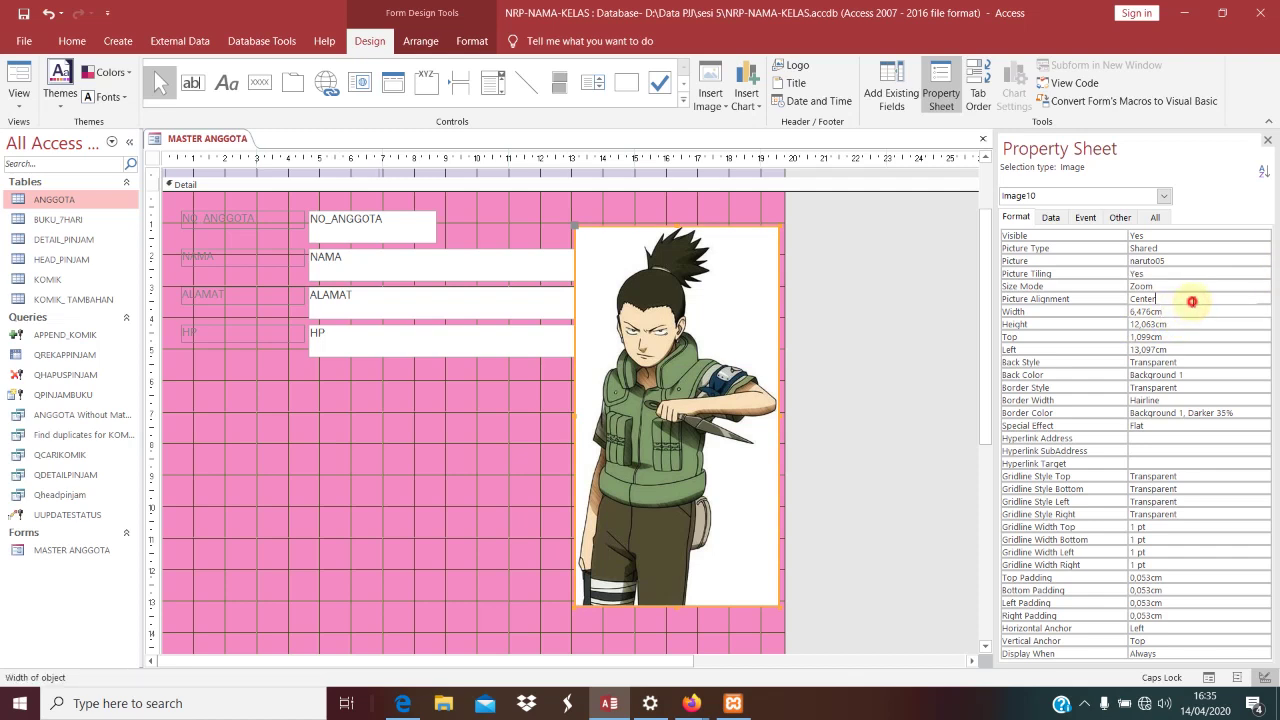
{"action": "left_click", "coordinate": [1192, 300]}
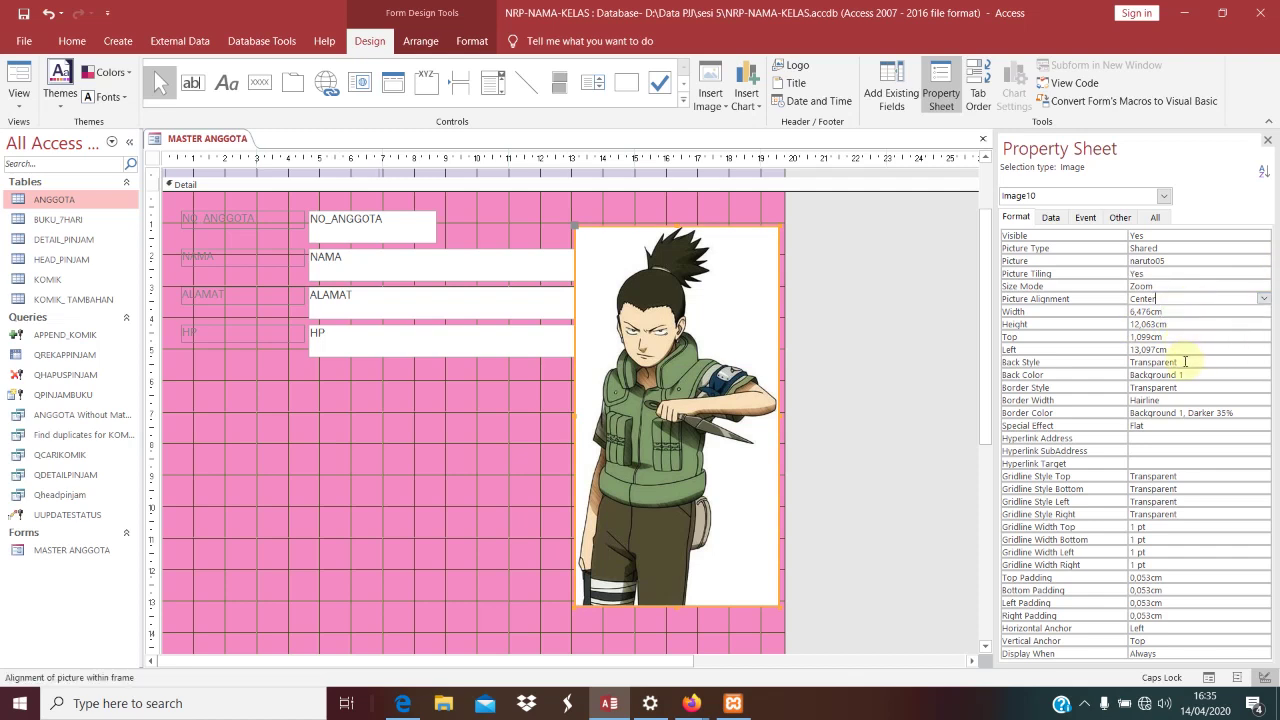
{"action": "left_click", "coordinate": [1195, 249]}
{"action": "left_click", "coordinate": [1215, 238]}
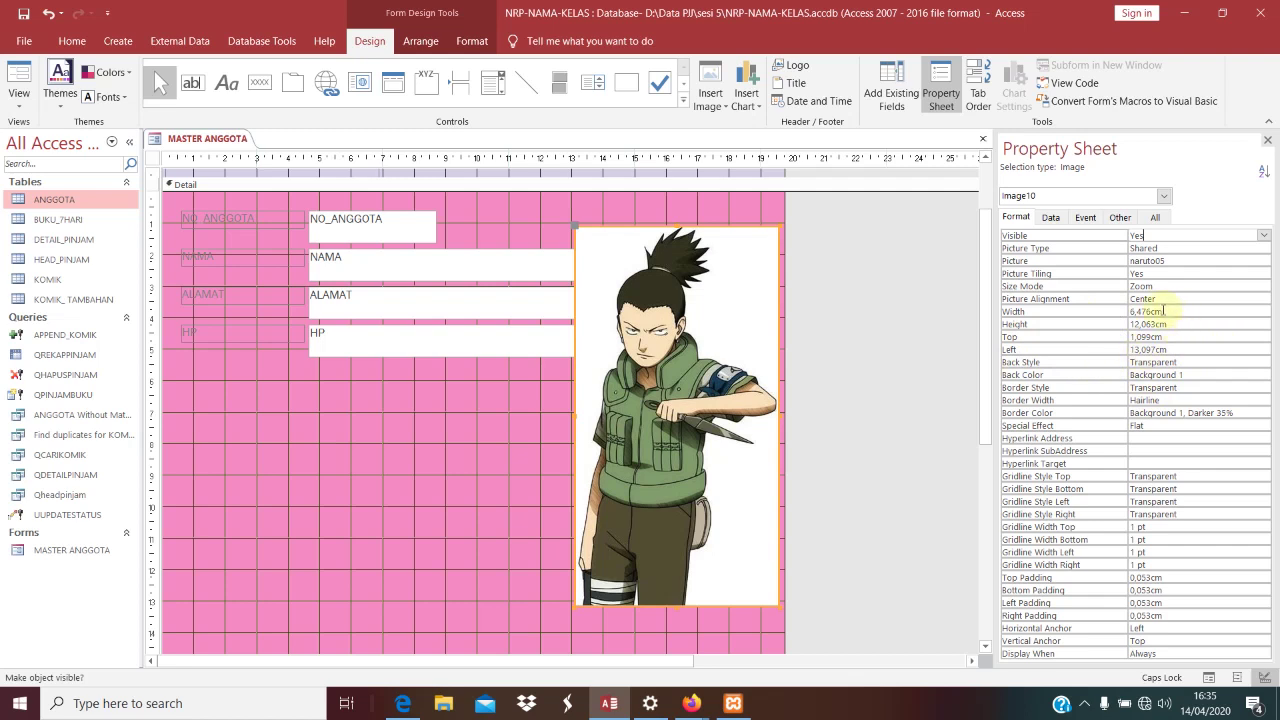
{"action": "left_click", "coordinate": [1157, 299]}
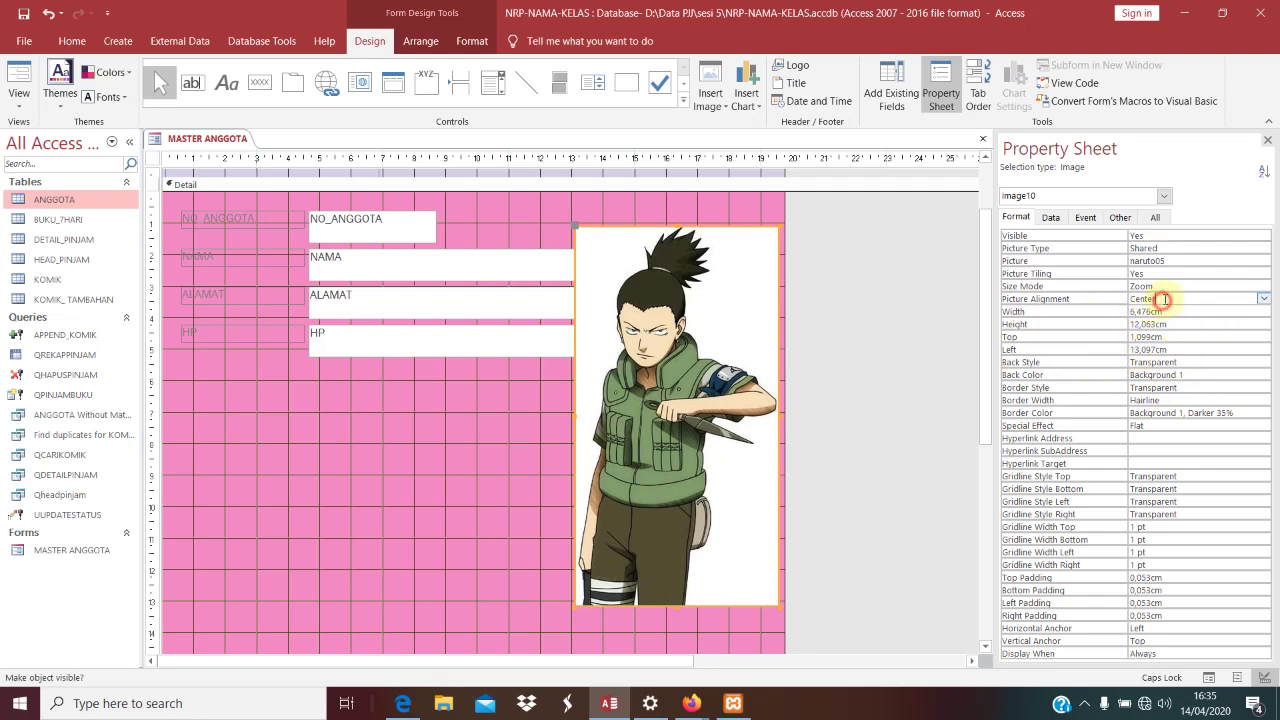
{"action": "left_click", "coordinate": [1265, 299]}
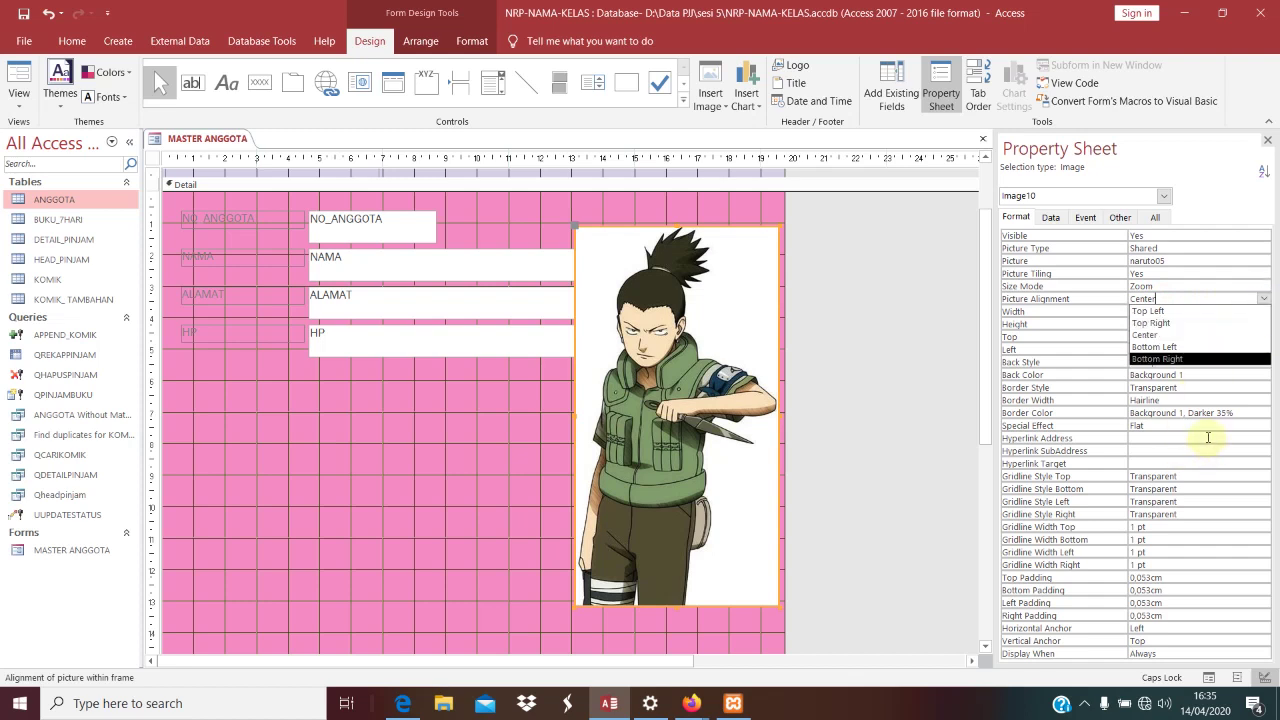
{"action": "left_click", "coordinate": [1172, 489]}
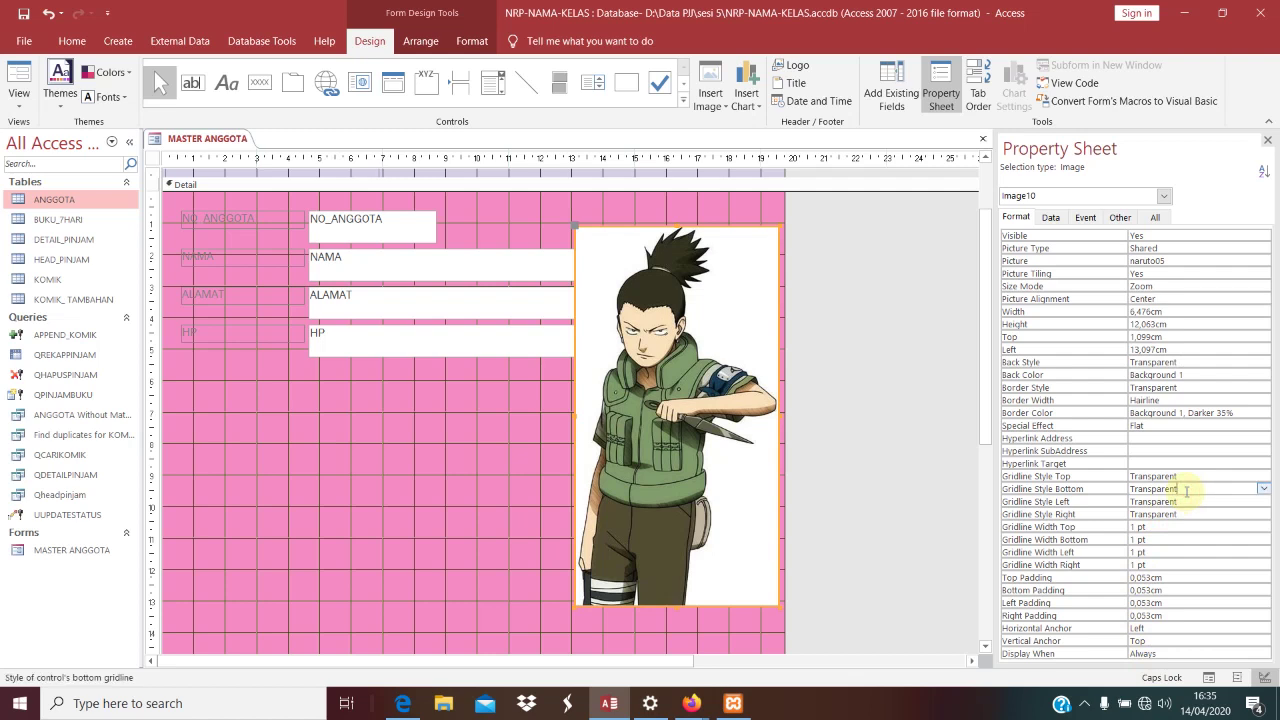
Set the Special Effect property of the inserted image to Sunken.
{"action": "left_click", "coordinate": [1176, 425]}
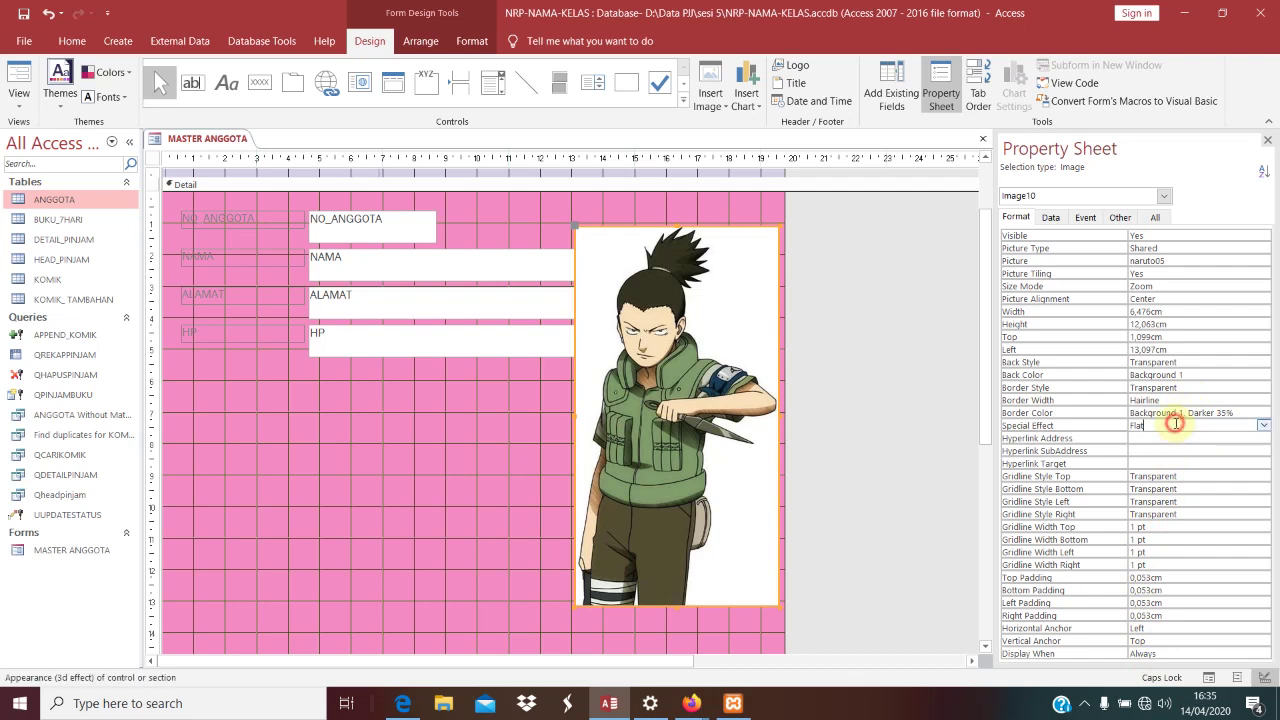
{"action": "left_click", "coordinate": [1262, 425]}
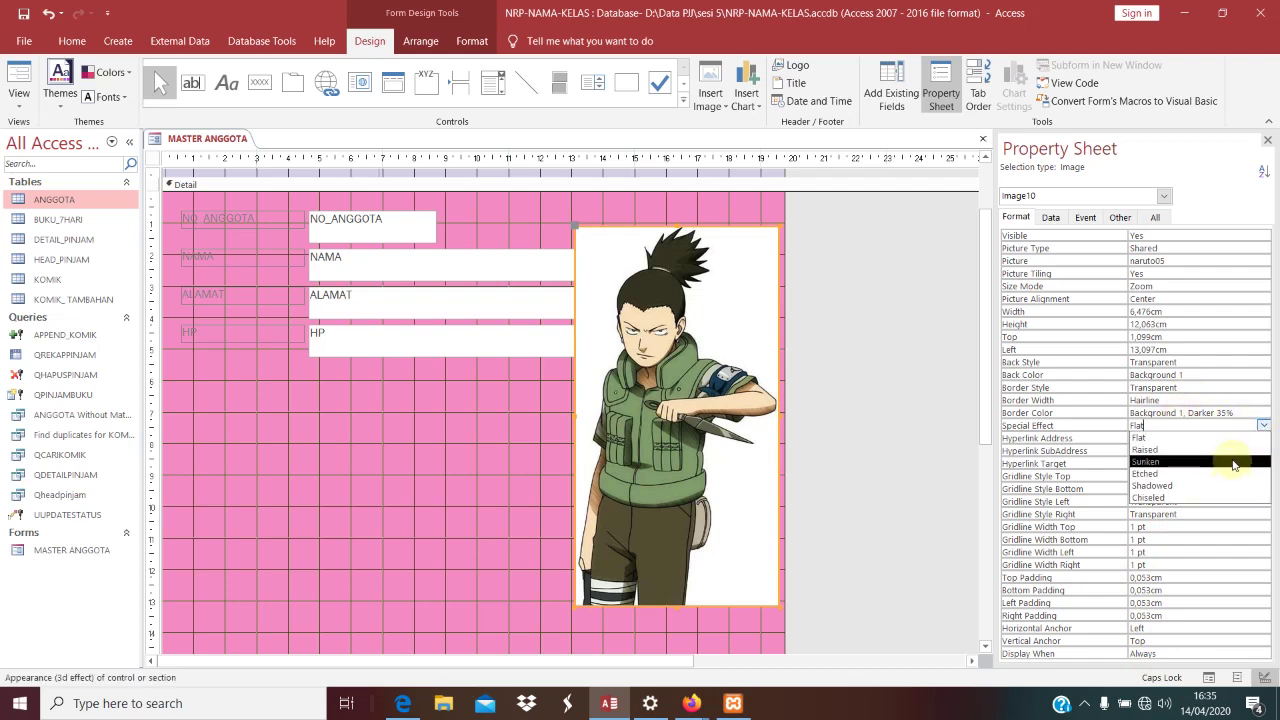
{"action": "left_click", "coordinate": [1233, 460]}
{"action": "left_click", "coordinate": [1214, 464]}
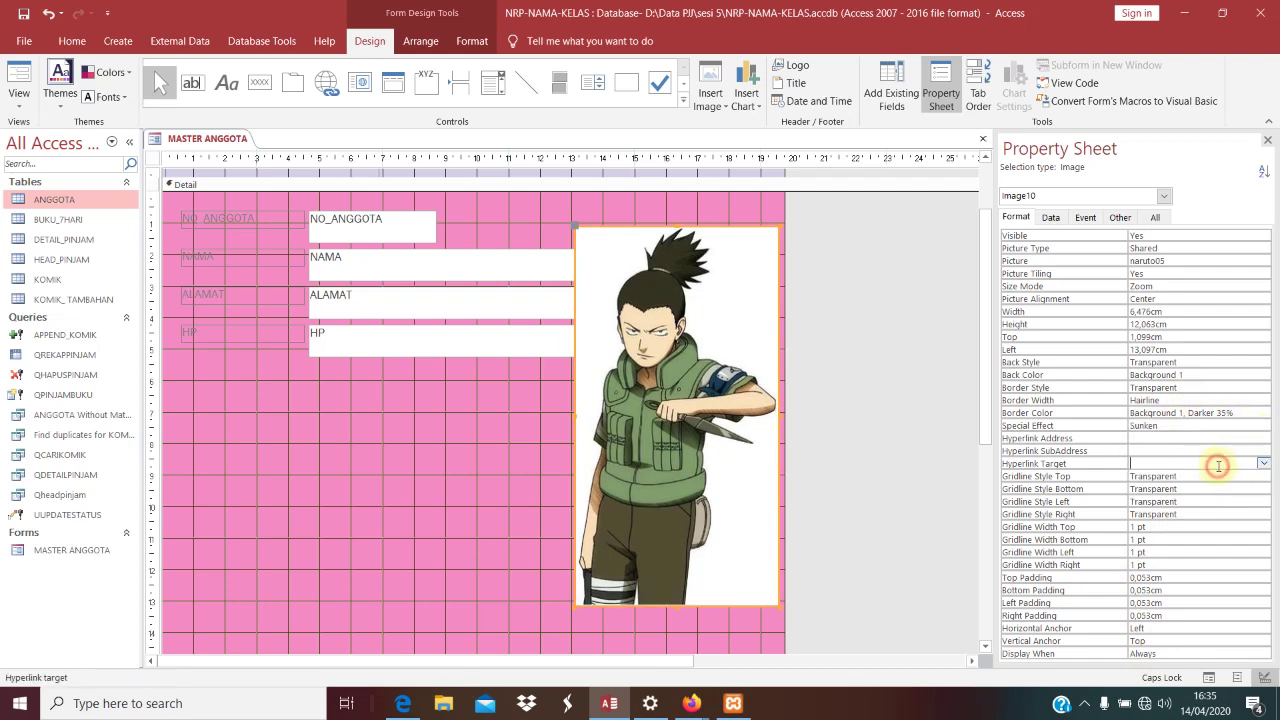